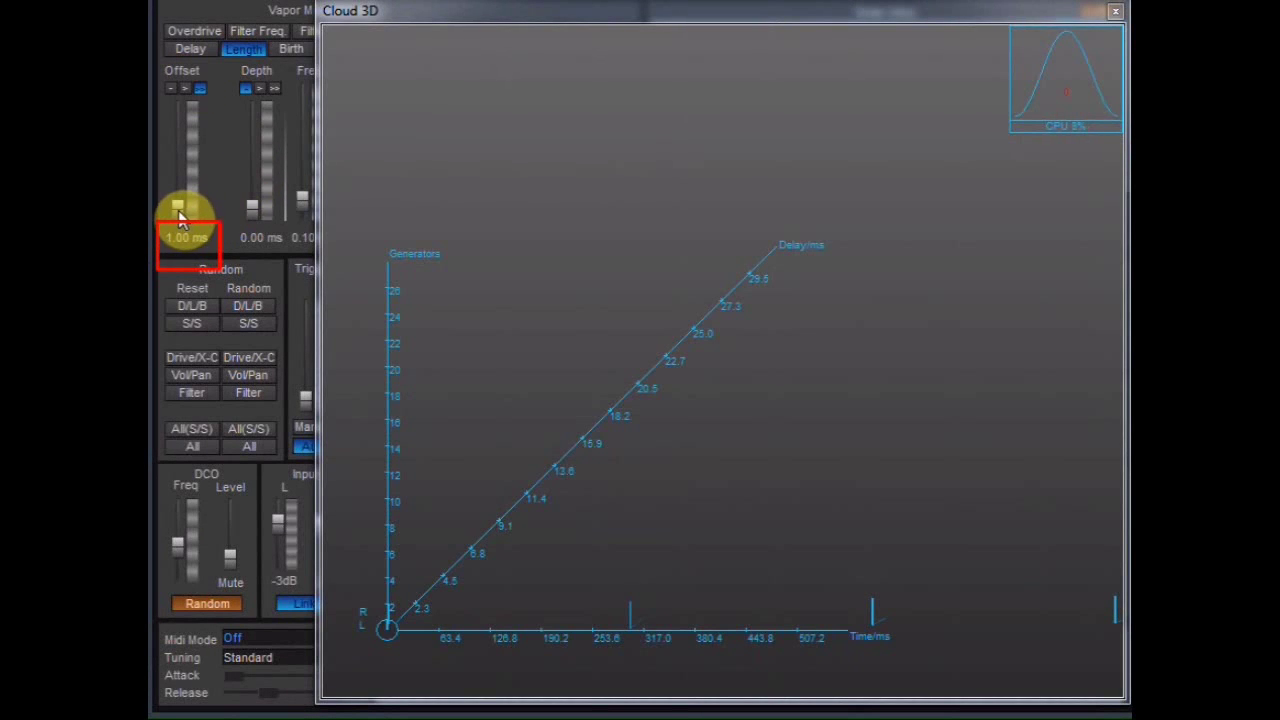
# Raise the grain Length offset to 60000 ms, and bring it back down to 1 ms
pyautogui.moveTo(180, 220); pyautogui.dragTo(185, 89)
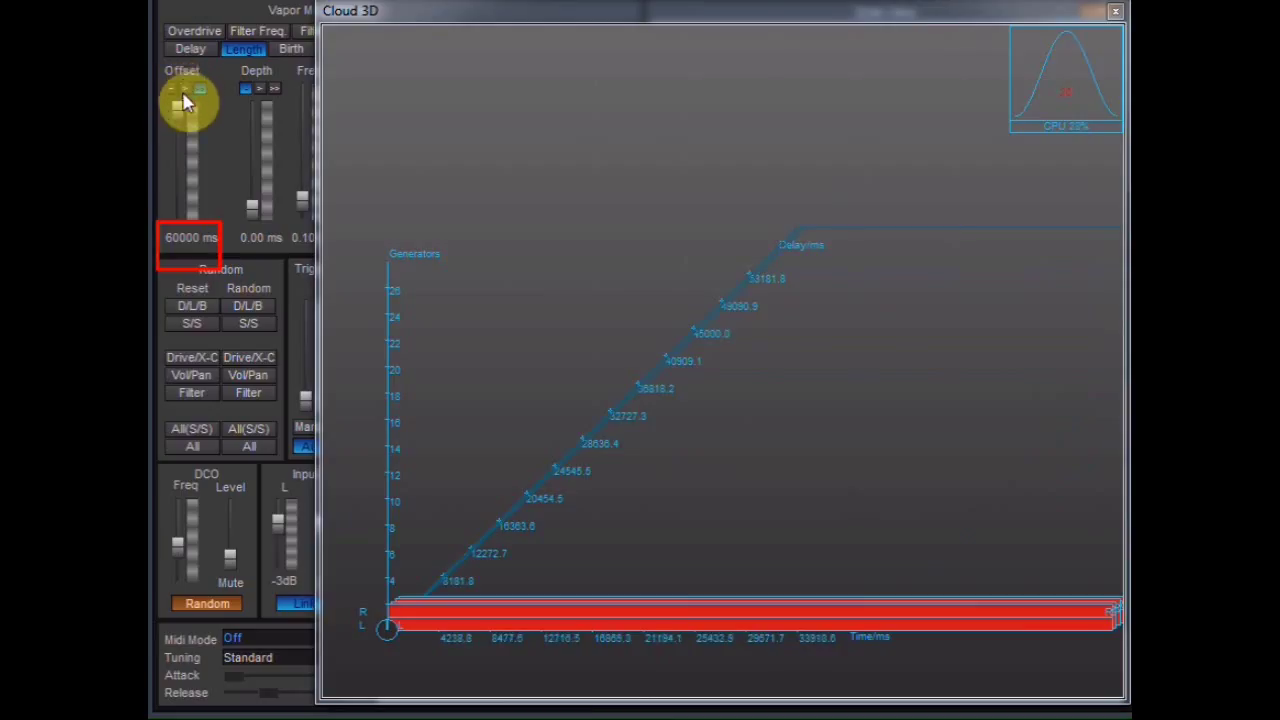
pyautogui.moveTo(184, 118); pyautogui.dragTo(196, 240)
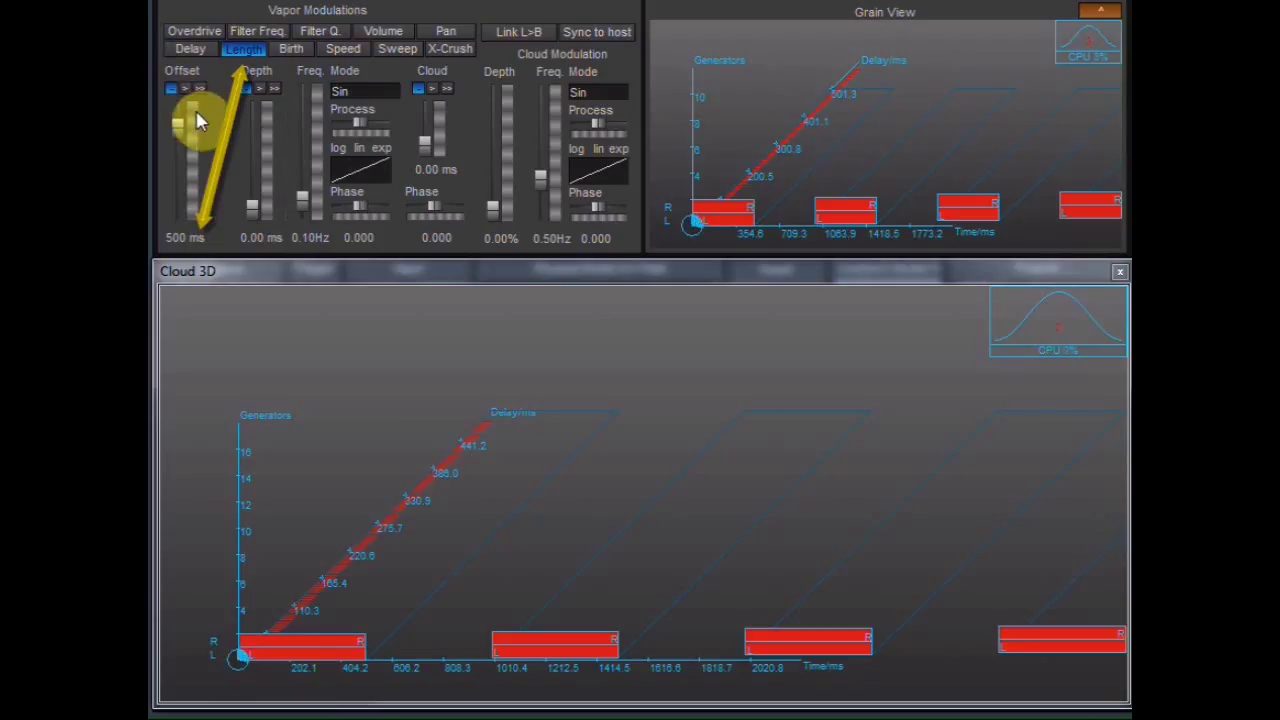
pyautogui.moveTo(195, 118); pyautogui.dragTo(199, 234)
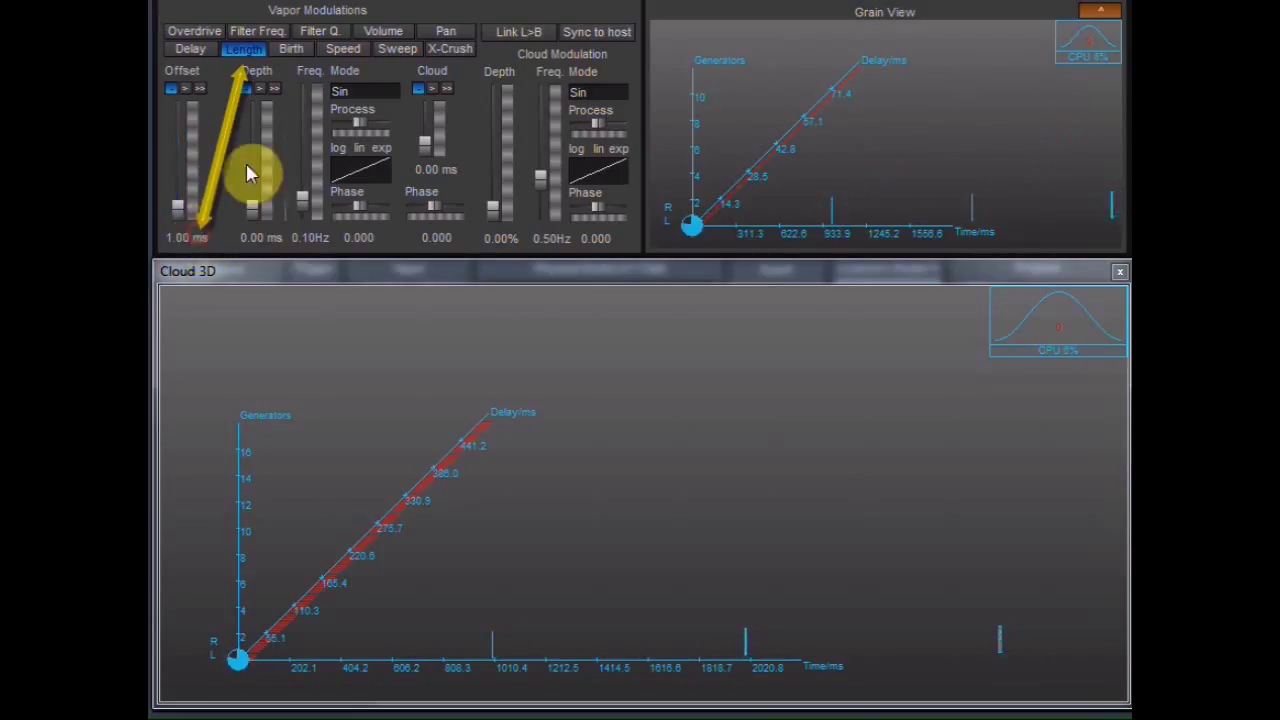
# Set the Birth offset to 1981 ms using the coarsest range, and switch the offset back to the finest range
pyautogui.click(300, 50)
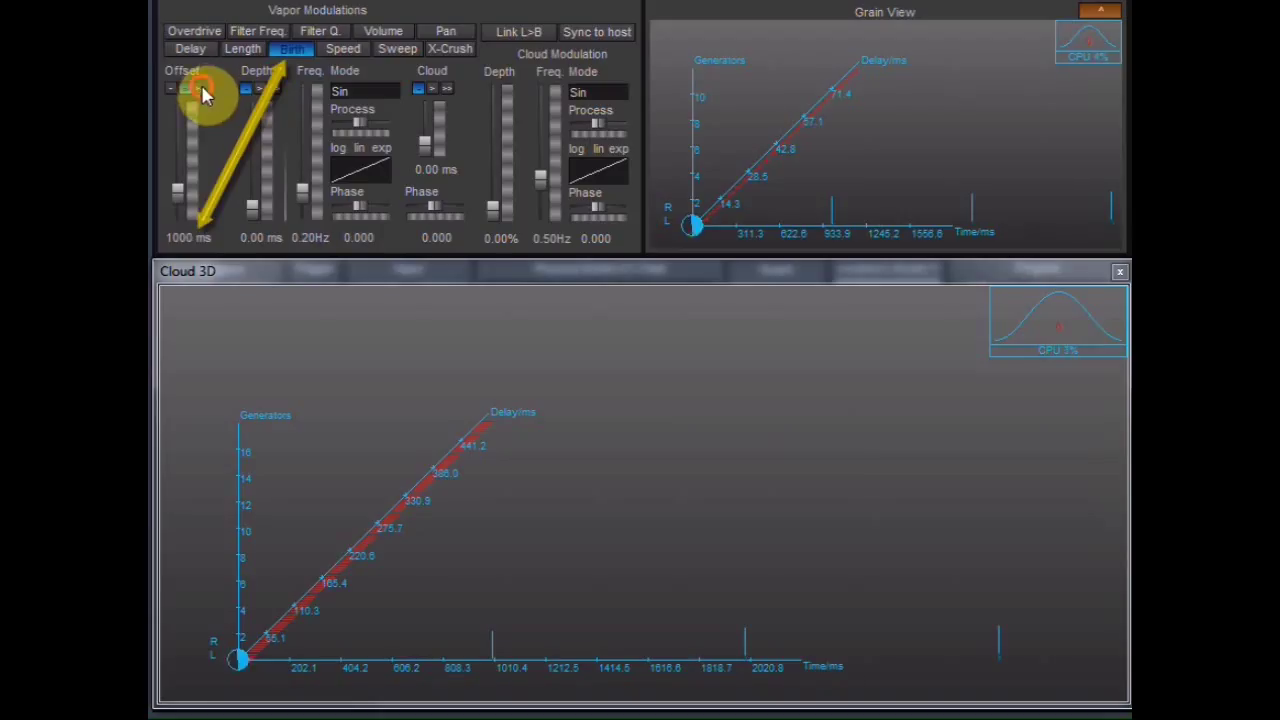
pyautogui.moveTo(177, 206)
pyautogui.mouseDown()
pyautogui.moveTo(190, 110)
pyautogui.moveTo(191, 210)
pyautogui.mouseUp()
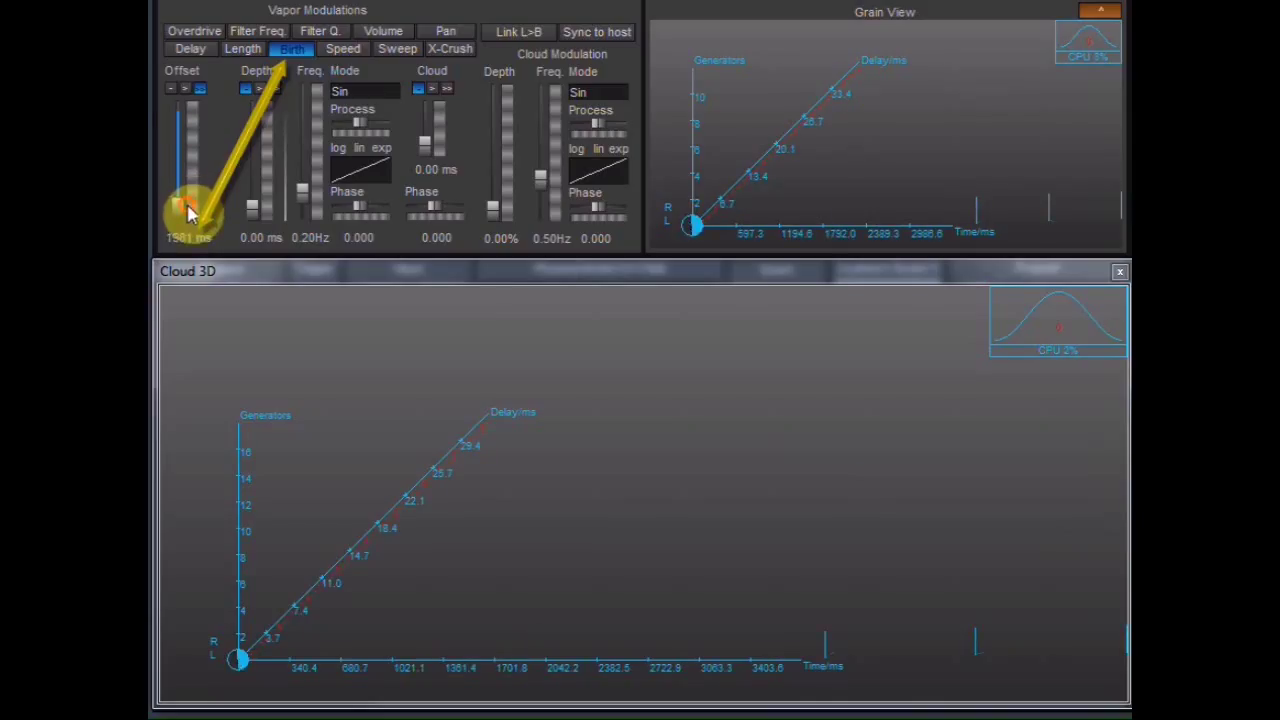
pyautogui.click(170, 88)
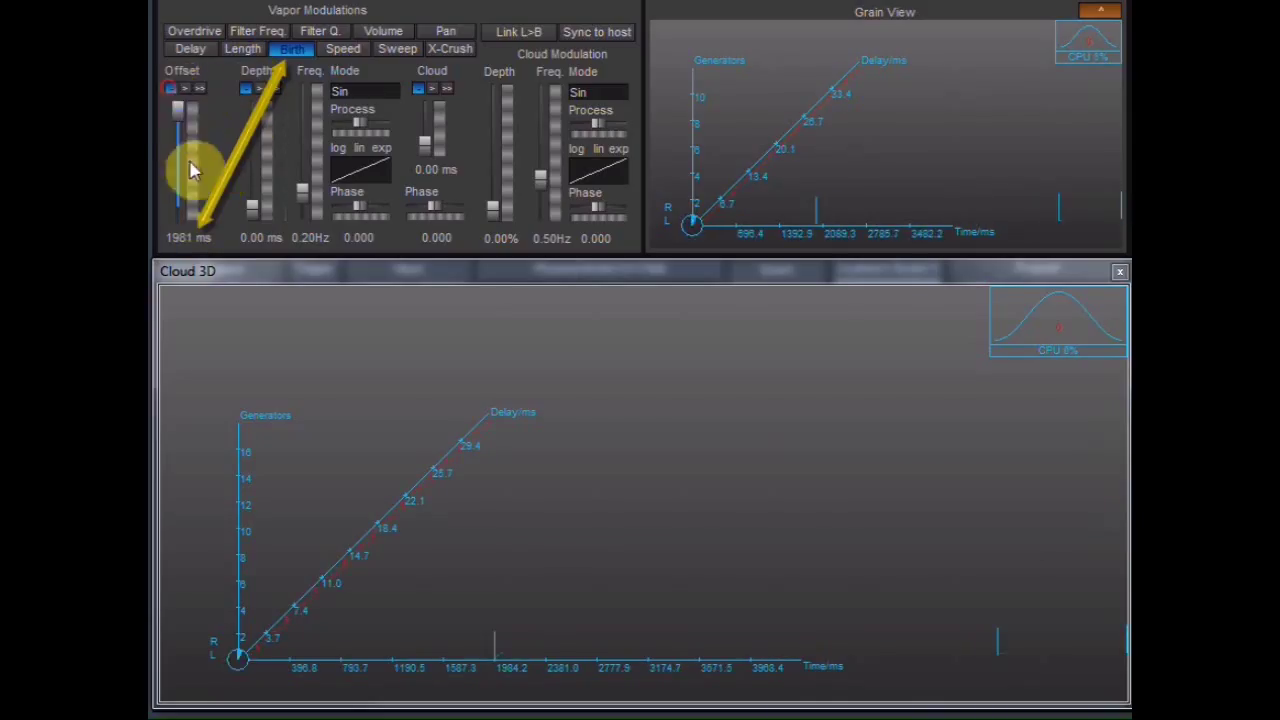
# Lower the Birth offset to 33 ms and on to 4 ms, and raise it slightly to 10 ms
pyautogui.moveTo(178, 110); pyautogui.dragTo(185, 212)
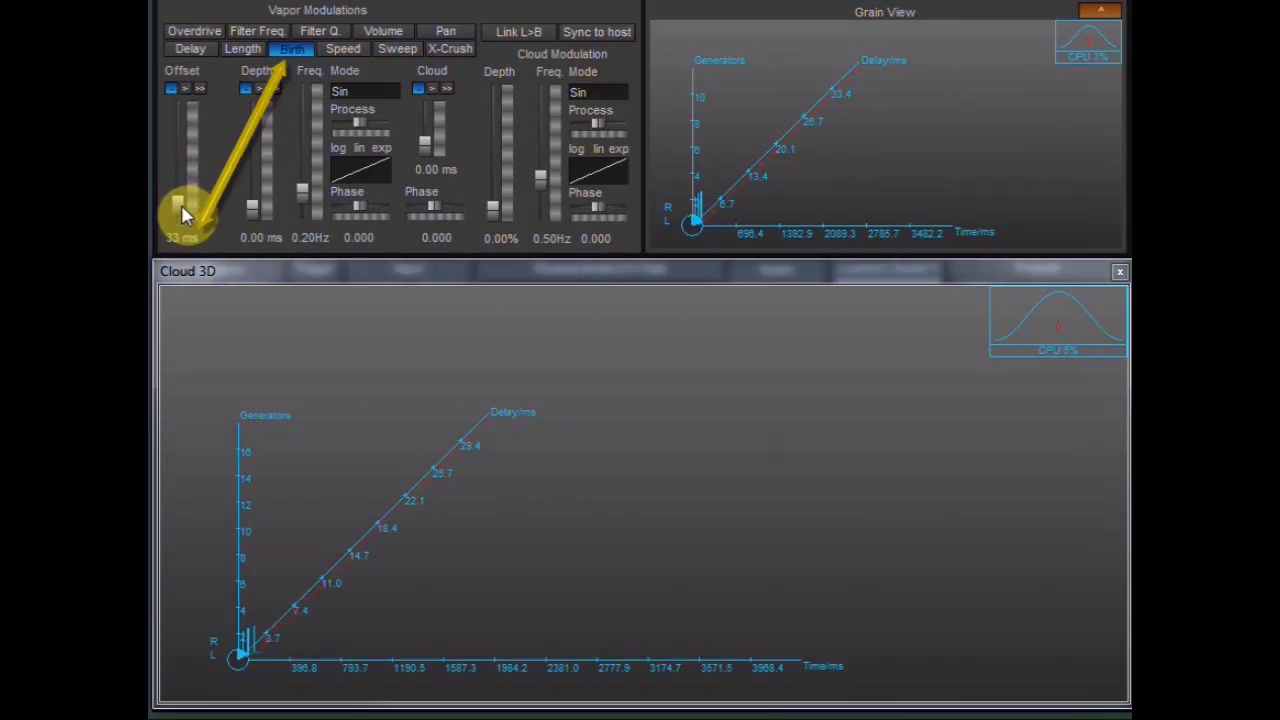
pyautogui.moveTo(182, 212); pyautogui.dragTo(197, 218)
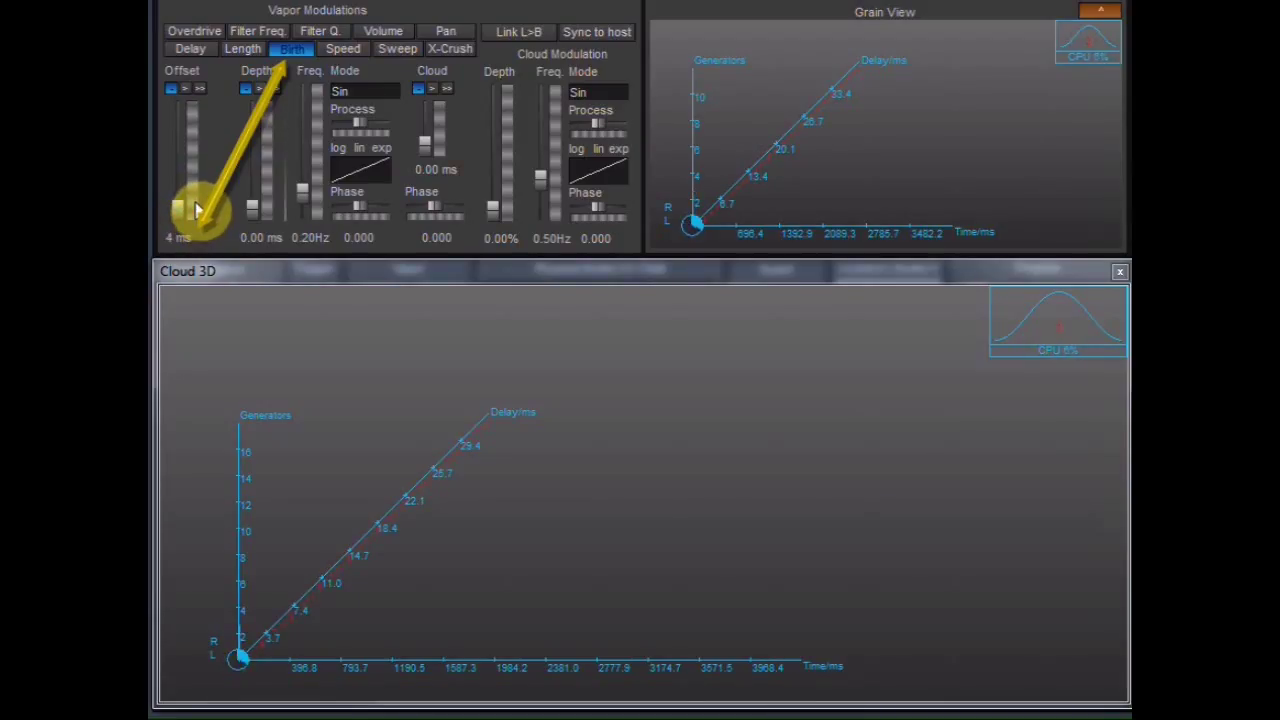
pyautogui.moveTo(197, 205); pyautogui.dragTo(197, 192)
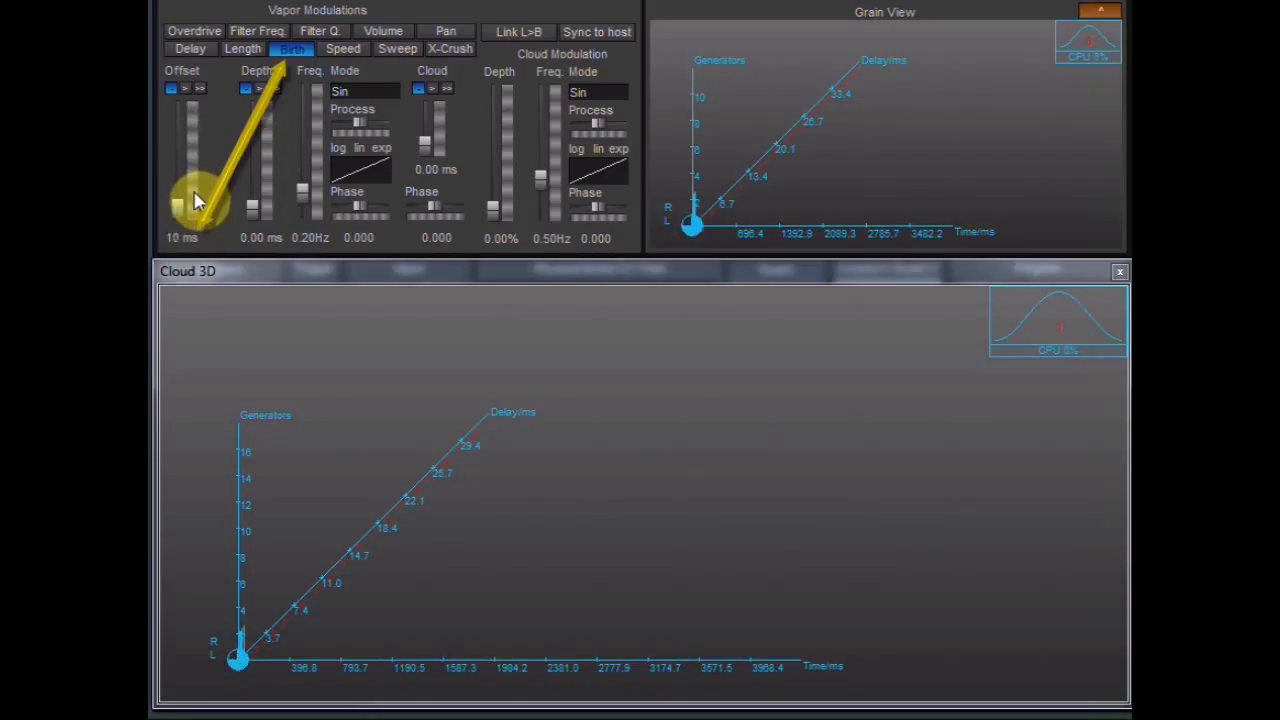
pyautogui.moveTo(197, 205); pyautogui.dragTo(197, 205)
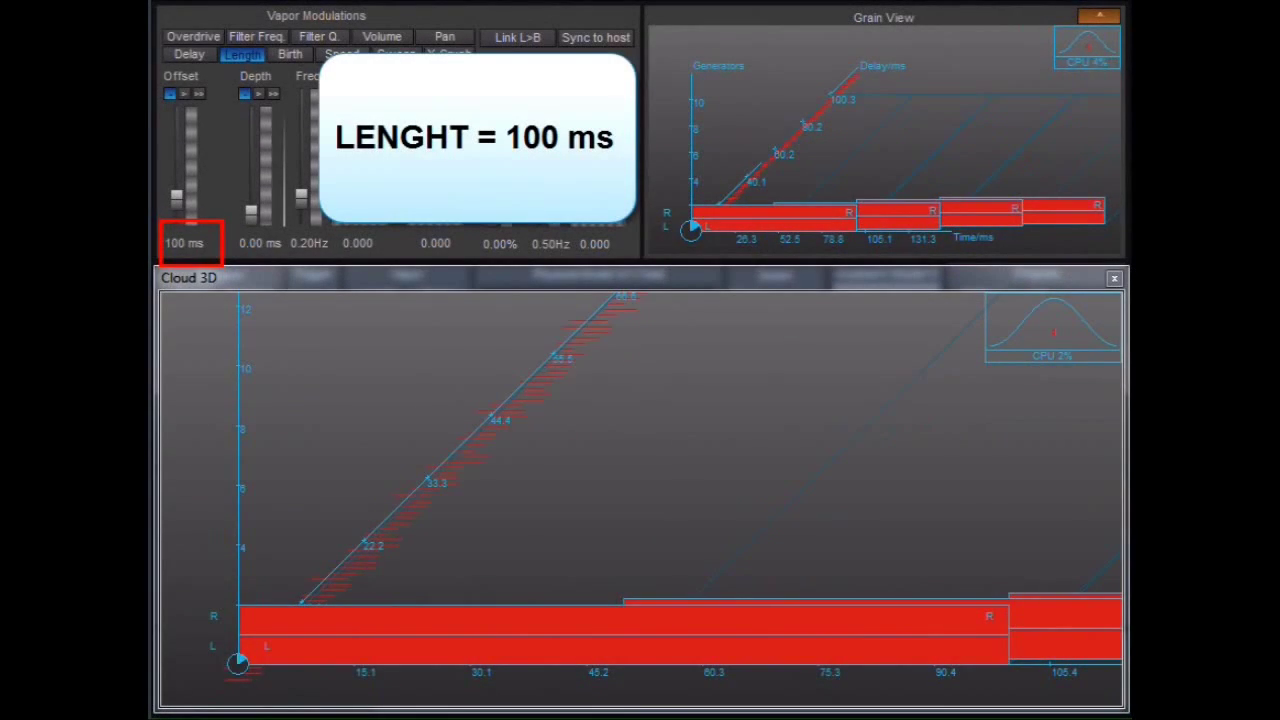
# Compare the current Length and Birth offset values by switching between the two parameters
pyautogui.click(240, 60)
pyautogui.click(293, 56)
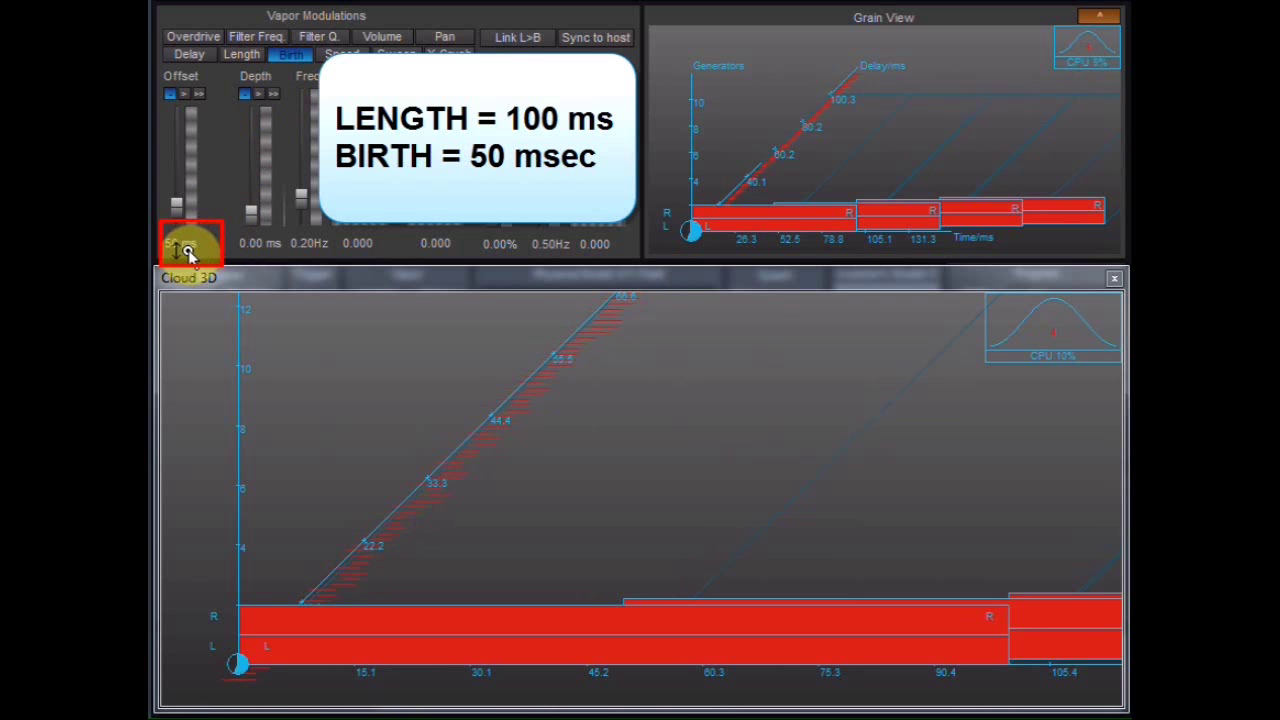
pyautogui.click(244, 55)
pyautogui.click(291, 55)
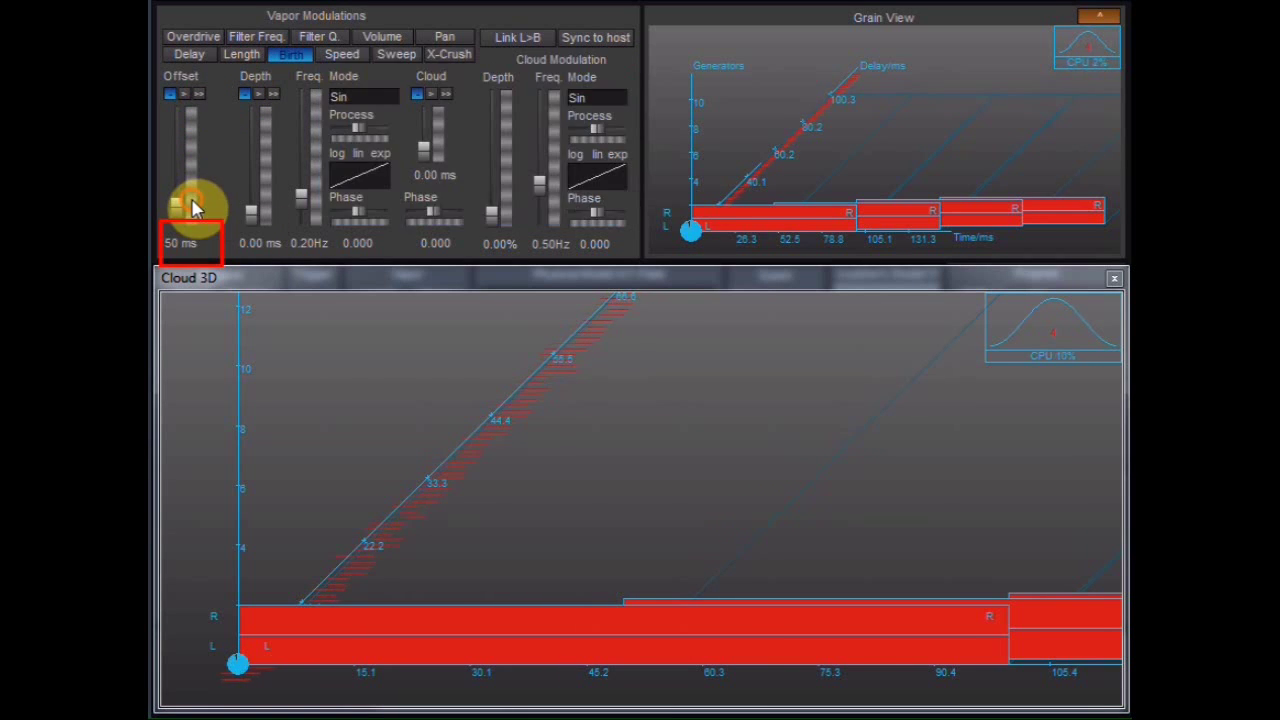
# Raise the Birth offset to 100 ms to match the grain length, and increase it further to 209 ms
pyautogui.moveTo(195, 207); pyautogui.dragTo(210, 122)
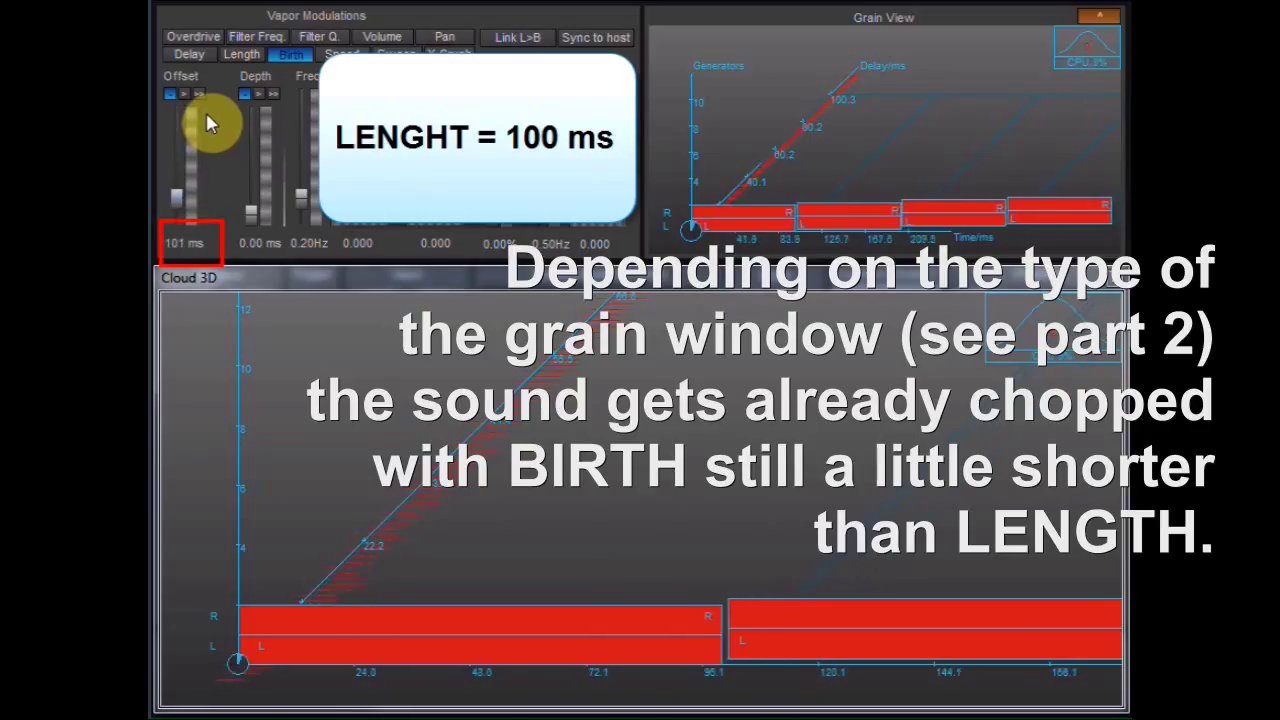
pyautogui.moveTo(207, 115); pyautogui.dragTo(207, 116)
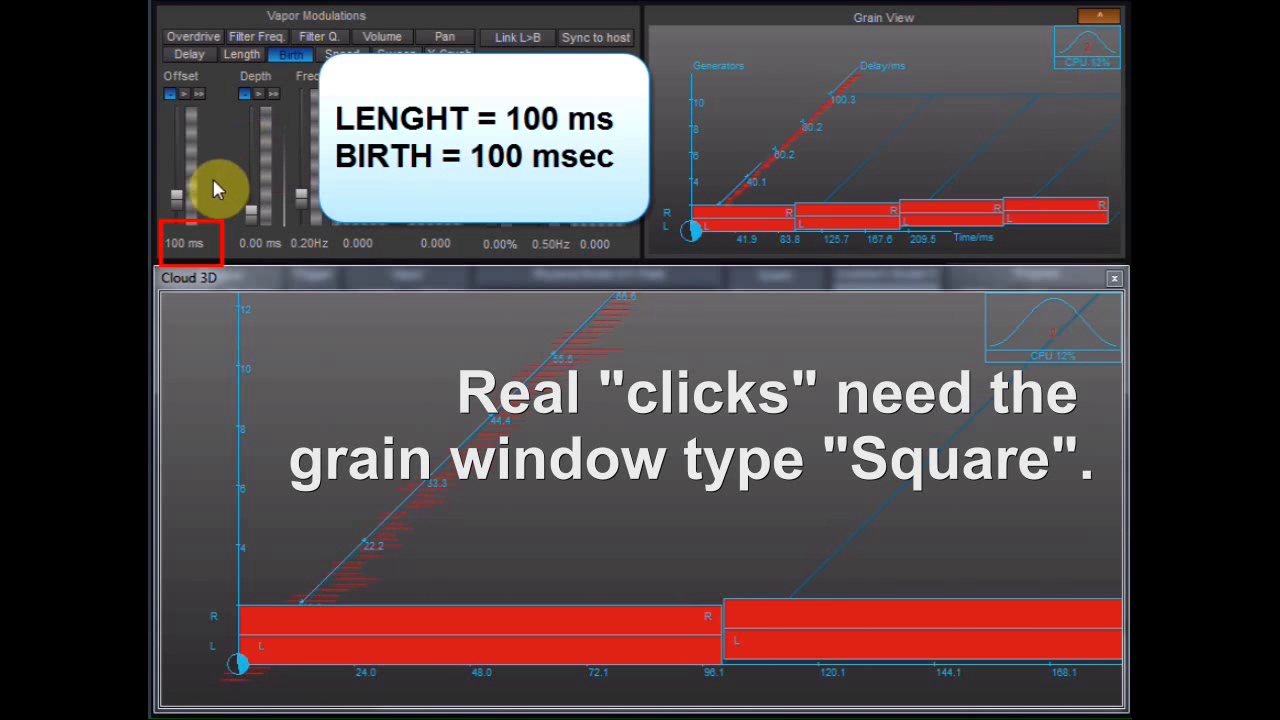
pyautogui.moveTo(194, 196); pyautogui.dragTo(194, 110)
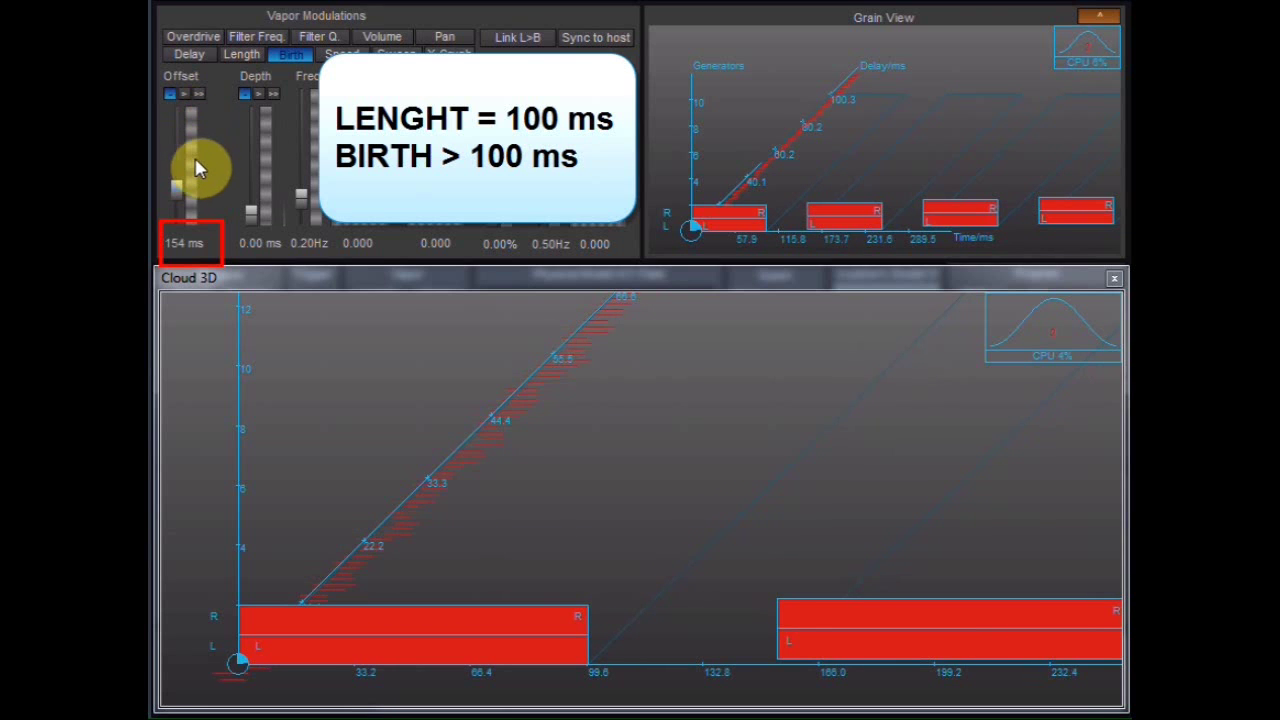
pyautogui.moveTo(195, 196); pyautogui.dragTo(199, 104)
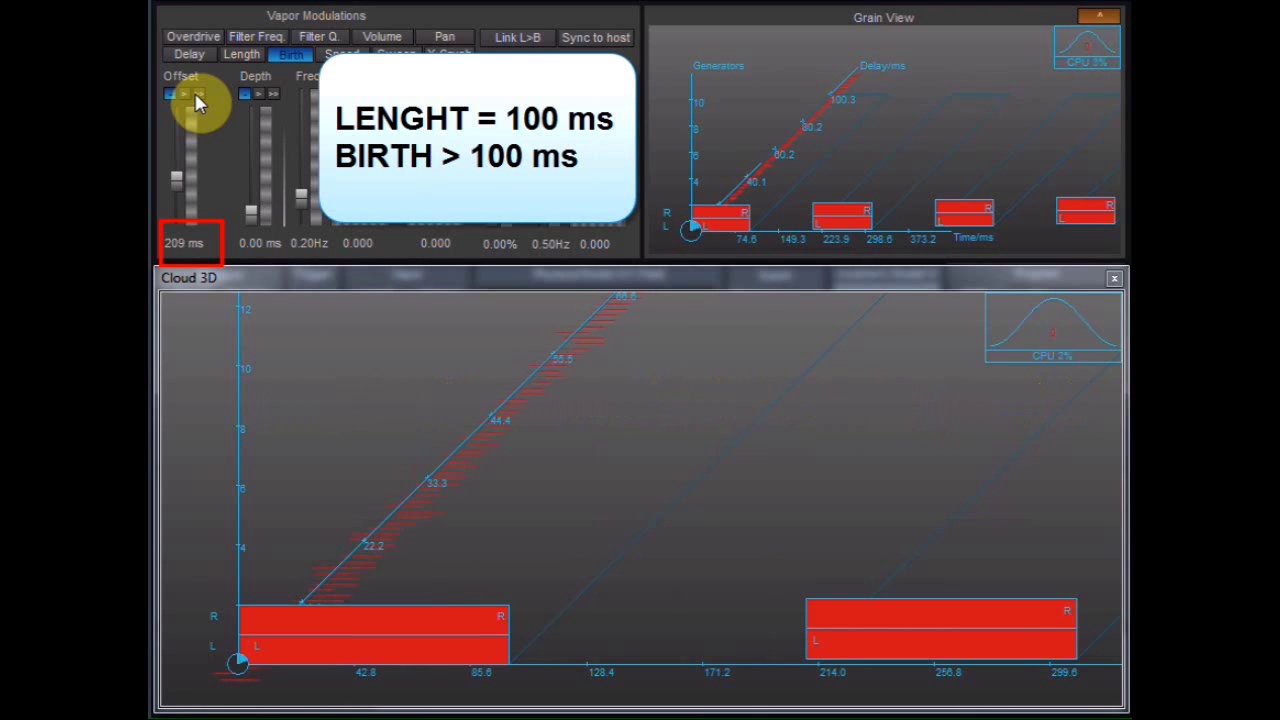
# Shorten the grain Length offset to 33 ms and lower the Birth offset to 27 ms
pyautogui.click(244, 56)
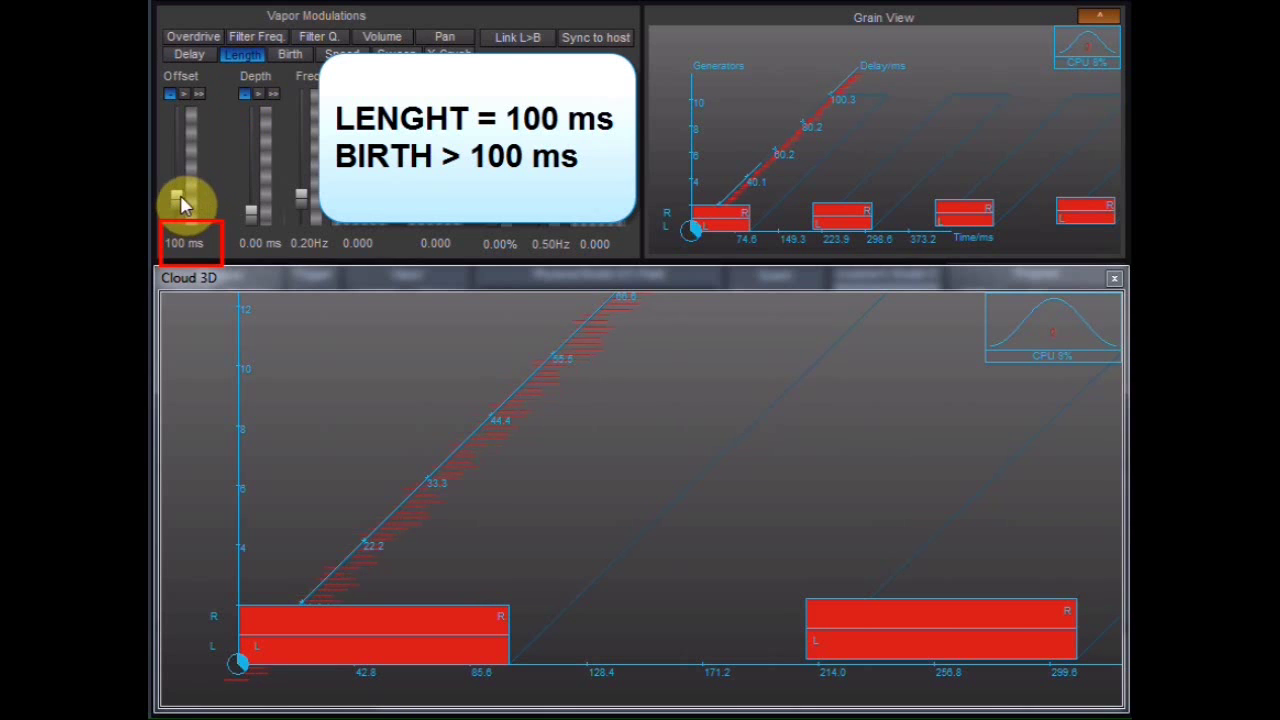
pyautogui.moveTo(180, 203); pyautogui.dragTo(180, 209)
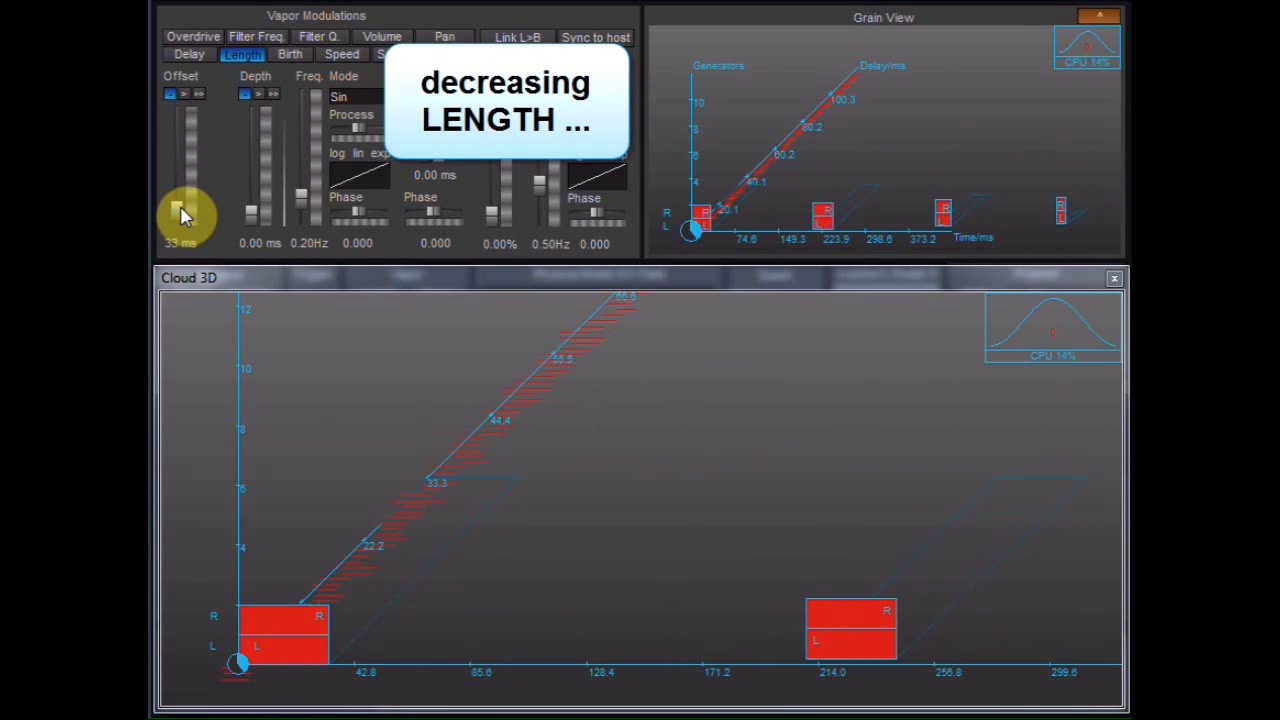
pyautogui.click(290, 56)
pyautogui.moveTo(182, 186); pyautogui.dragTo(184, 218)
# Shorten the grain Length offset further and readjust the Birth offset again
pyautogui.click(241, 54)
pyautogui.moveTo(200, 125); pyautogui.dragTo(194, 166)
pyautogui.click(289, 56)
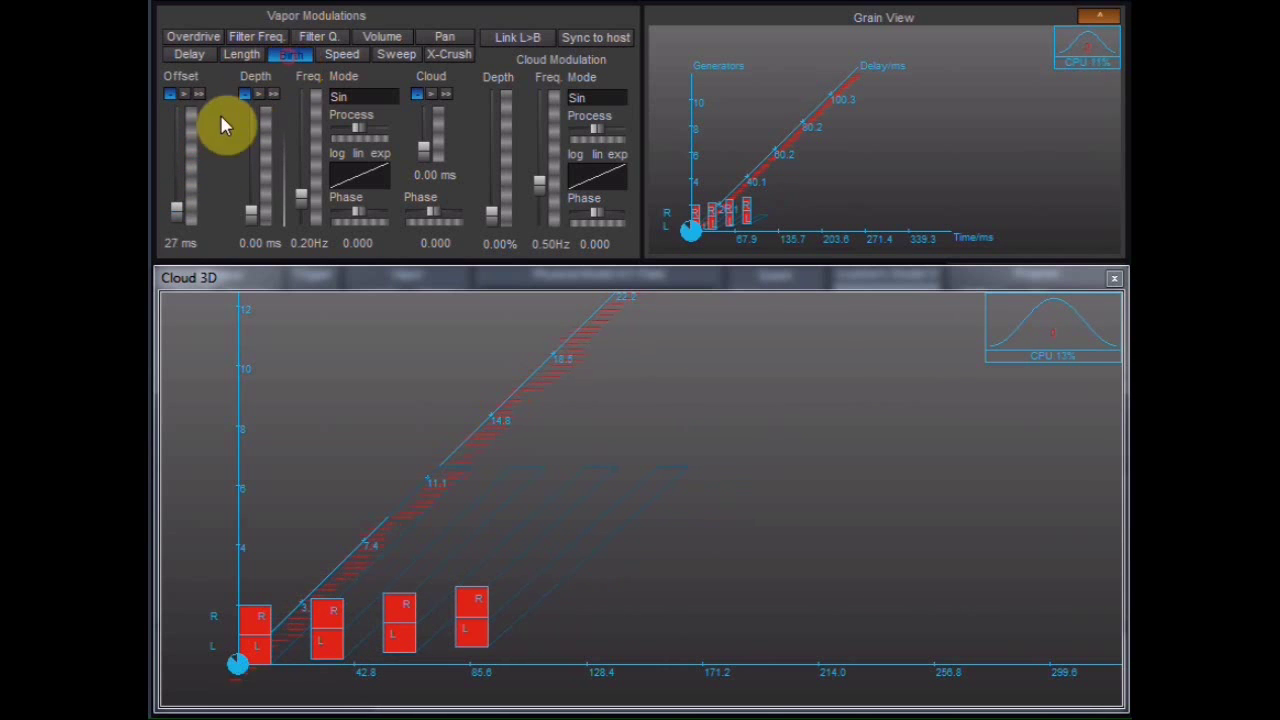
pyautogui.moveTo(196, 120); pyautogui.dragTo(202, 163)
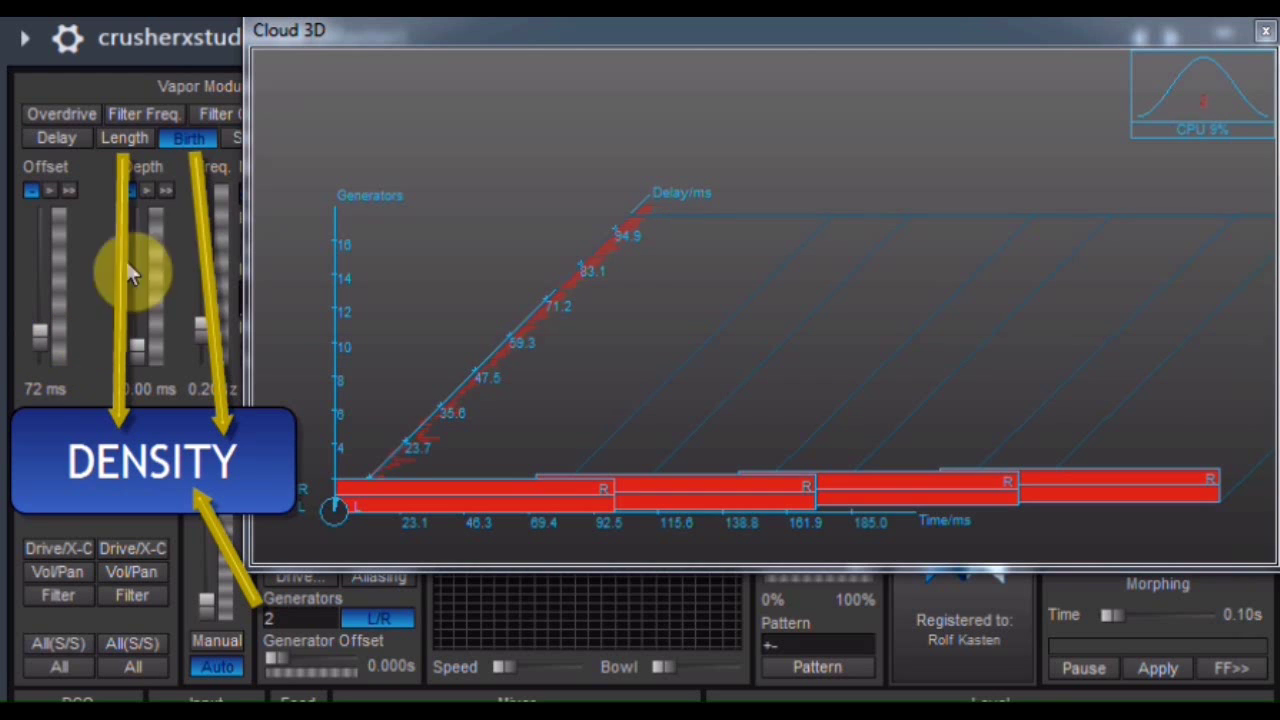
# Try adjusting the Length offset and set the number of Generators to 4 to vary the grain density
pyautogui.click(130, 139)
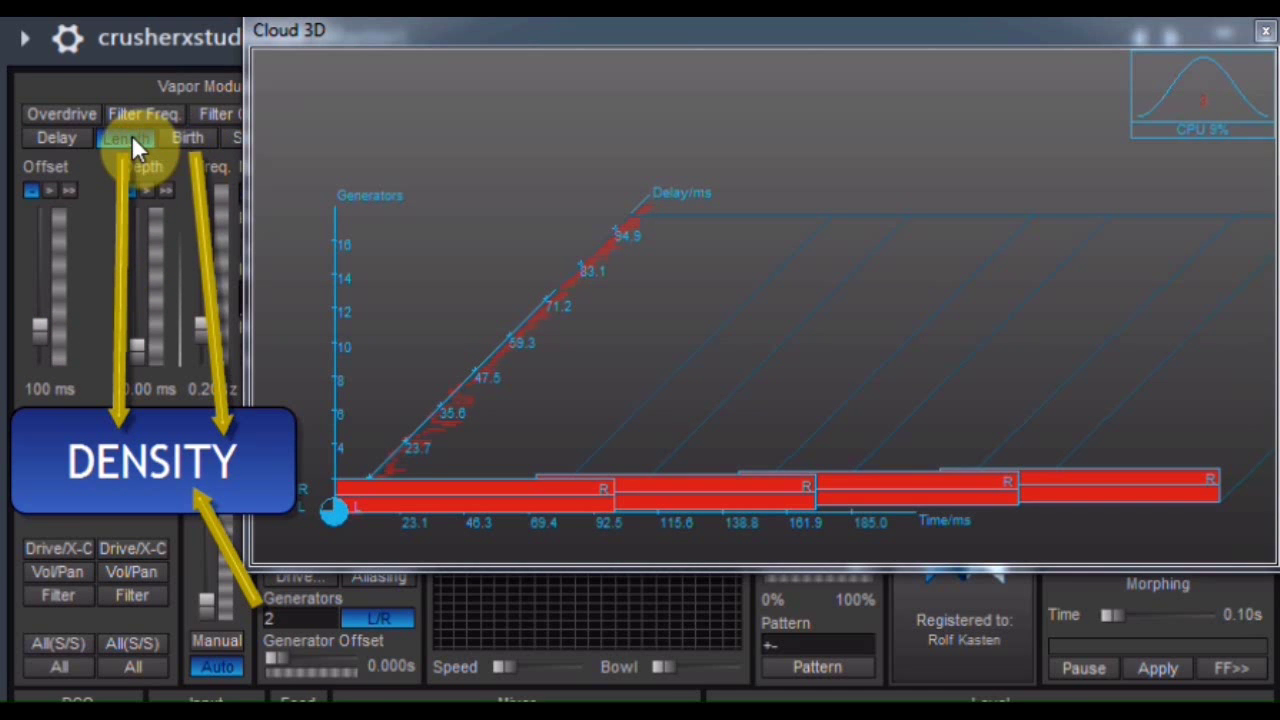
pyautogui.moveTo(59, 249)
pyautogui.mouseDown()
pyautogui.moveTo(59, 326)
pyautogui.moveTo(68, 164)
pyautogui.moveTo(70, 255)
pyautogui.mouseUp()
pyautogui.doubleClick(285, 620)
pyautogui.write('4')
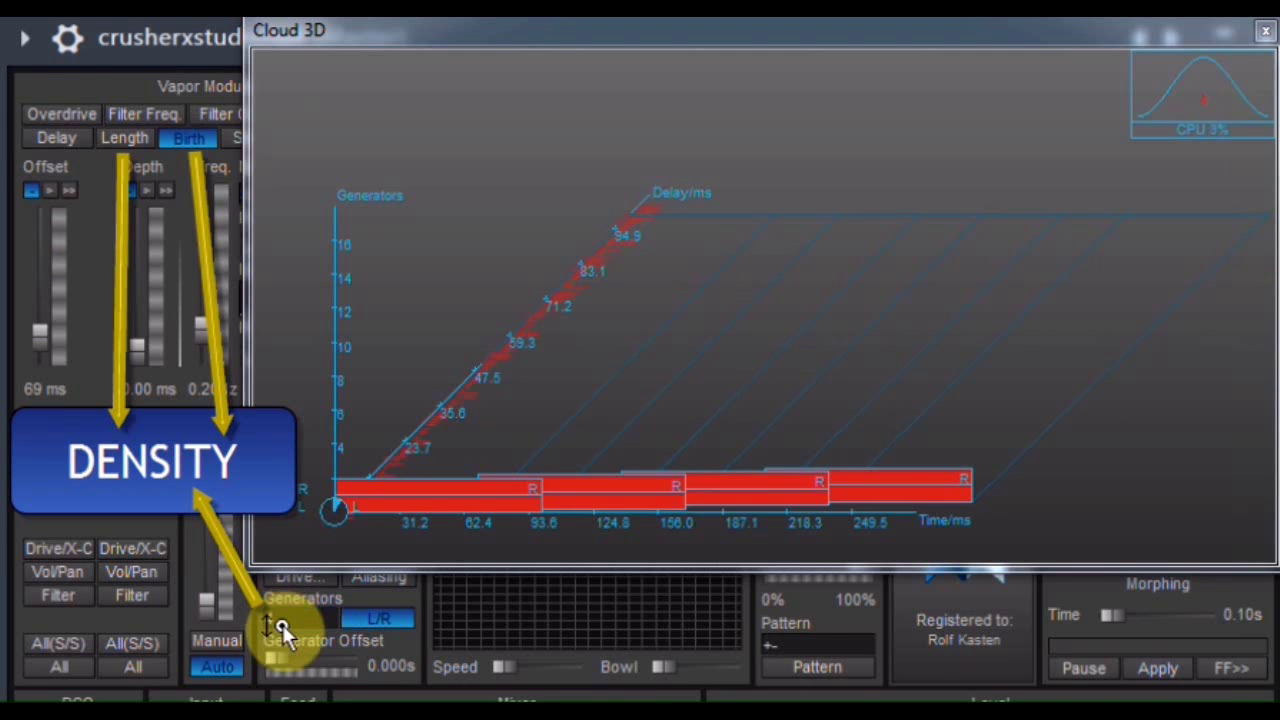
pyautogui.press('Return')
pyautogui.moveTo(122, 350); pyautogui.dragTo(196, 198)
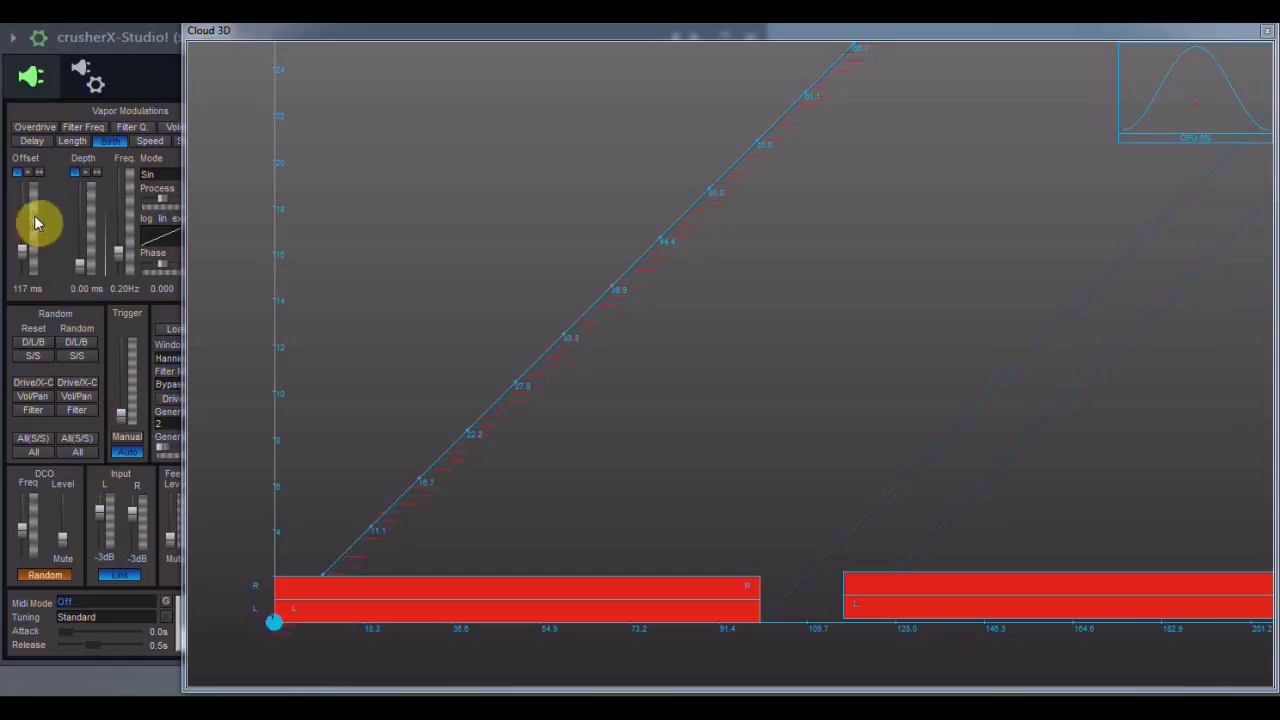
# Check the Length offset, and lower the Birth offset in stages through 105 ms, 56 ms and 36 ms
pyautogui.click(75, 143)
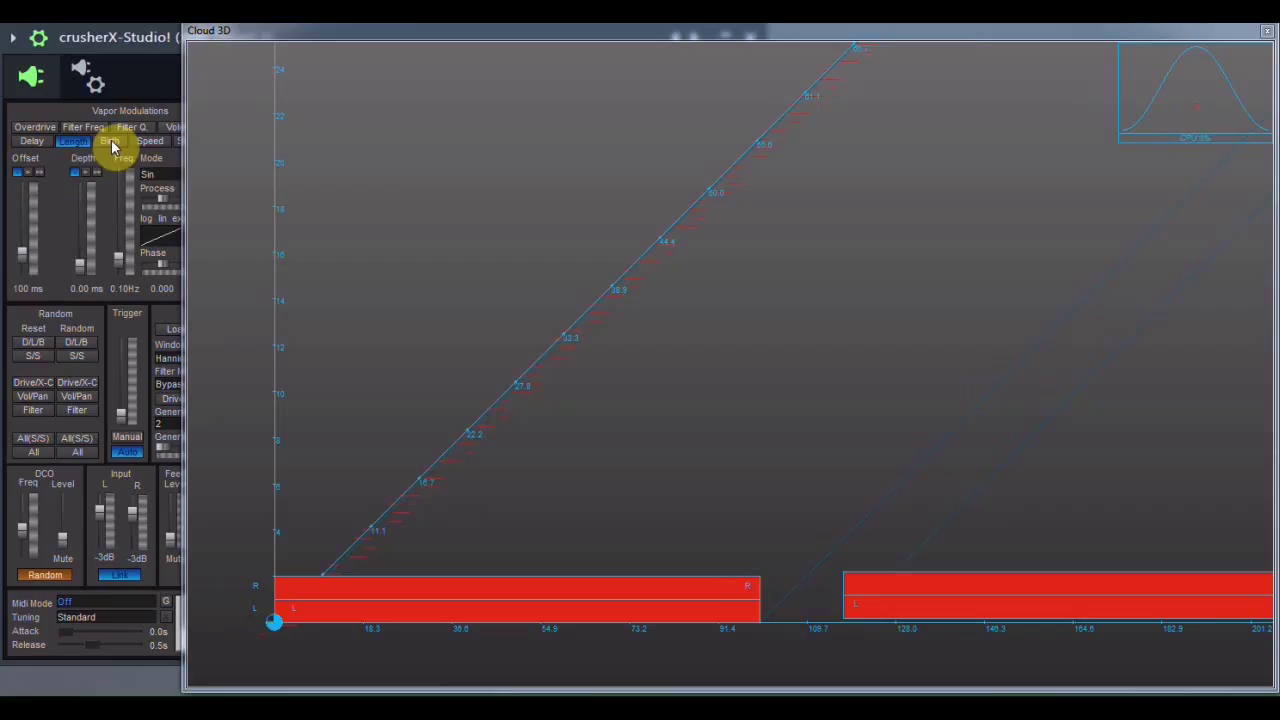
pyautogui.click(112, 145)
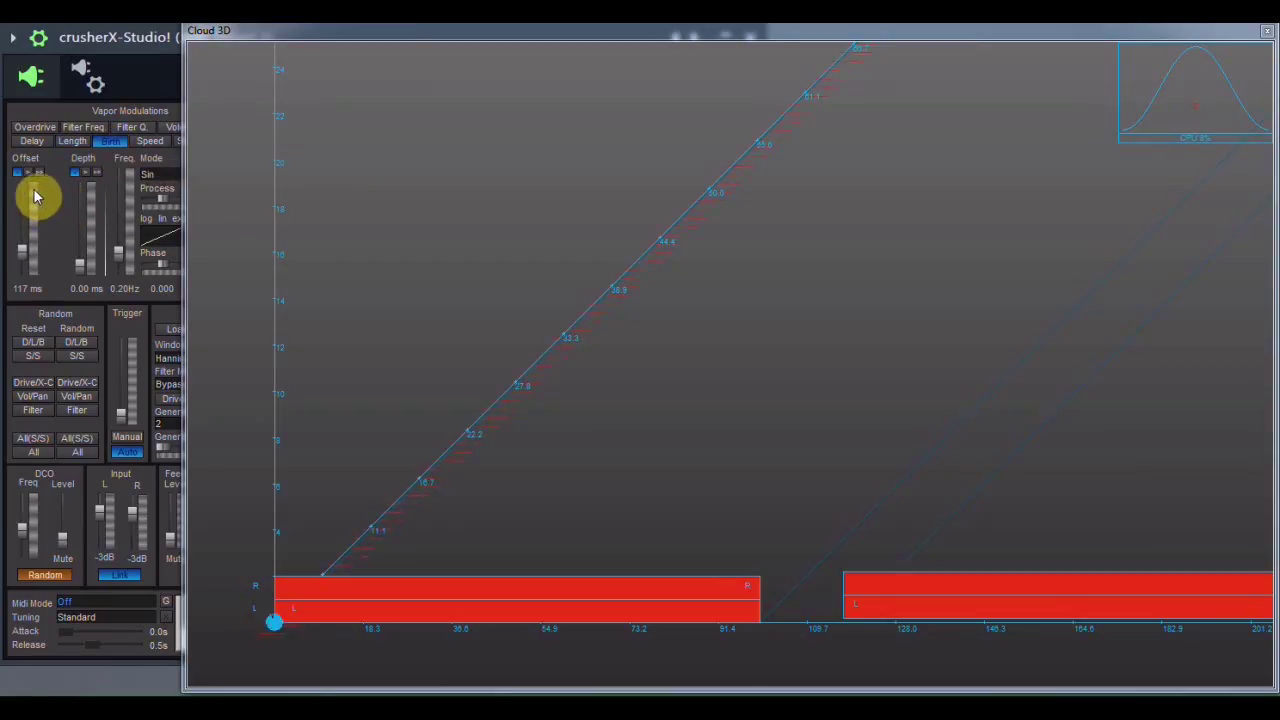
pyautogui.moveTo(34, 198); pyautogui.dragTo(35, 203)
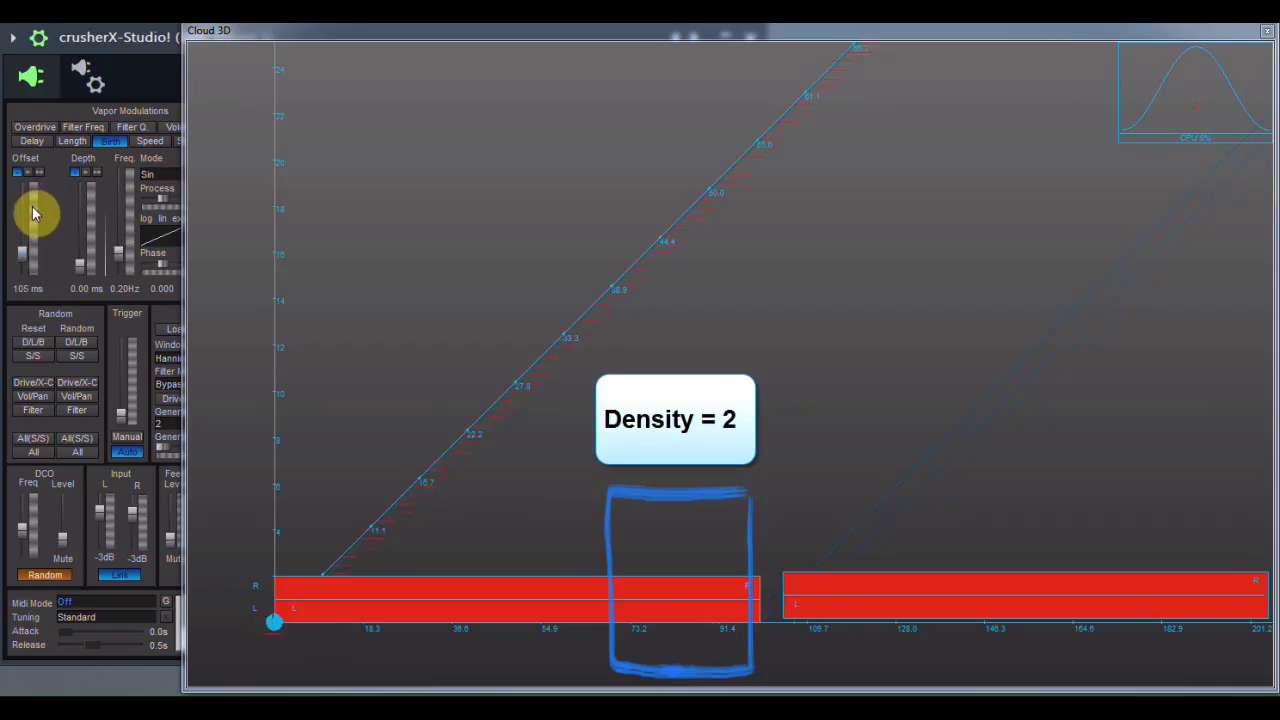
pyautogui.moveTo(33, 219); pyautogui.dragTo(31, 233)
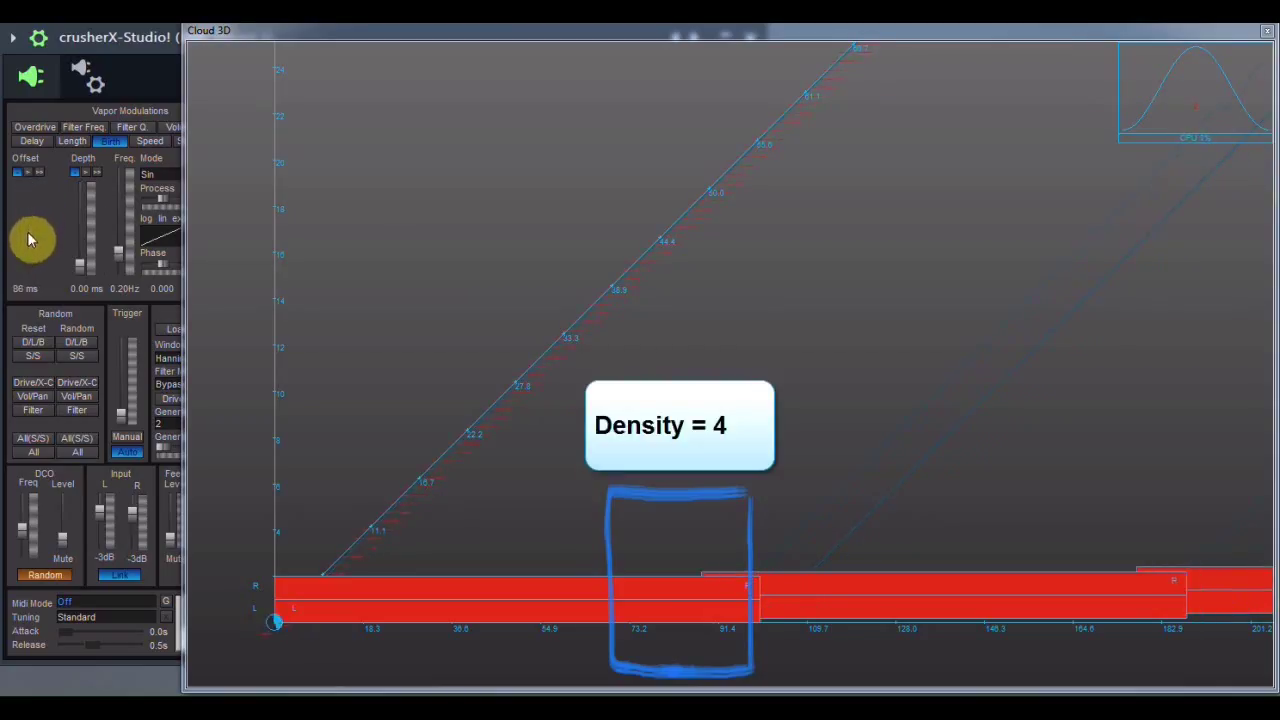
pyautogui.moveTo(28, 250); pyautogui.dragTo(29, 276)
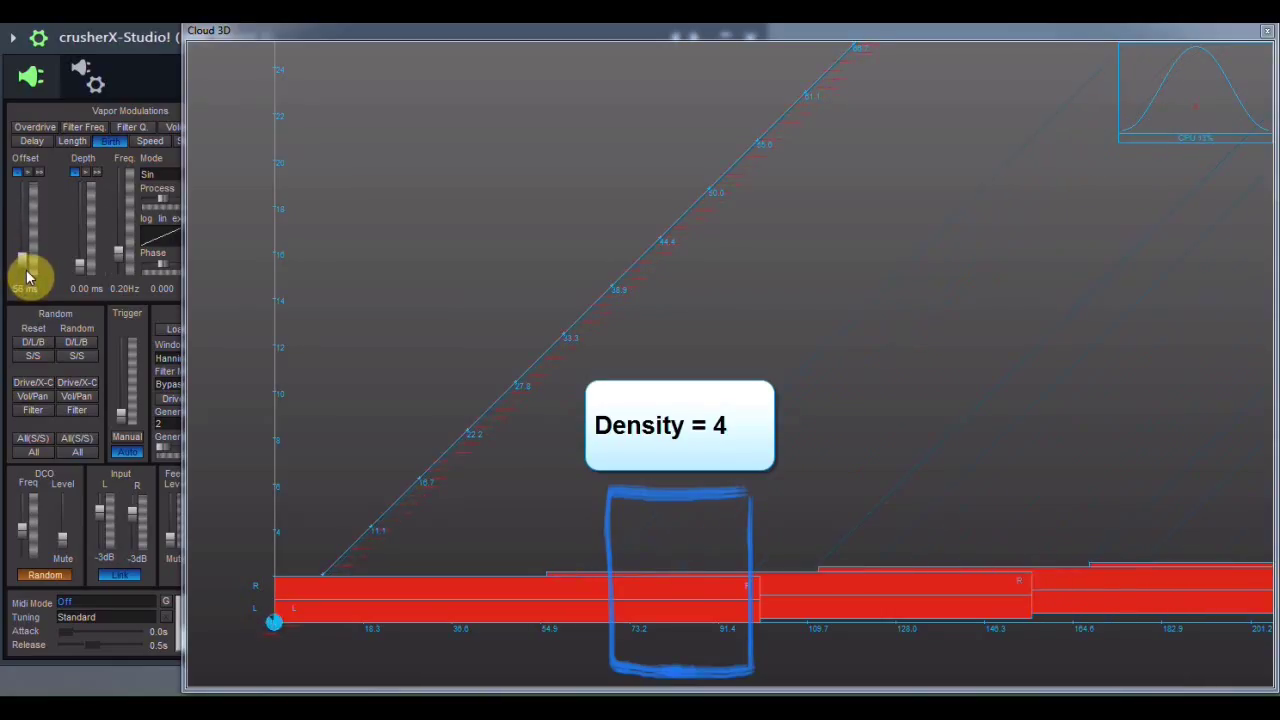
pyautogui.moveTo(26, 289); pyautogui.dragTo(27, 296)
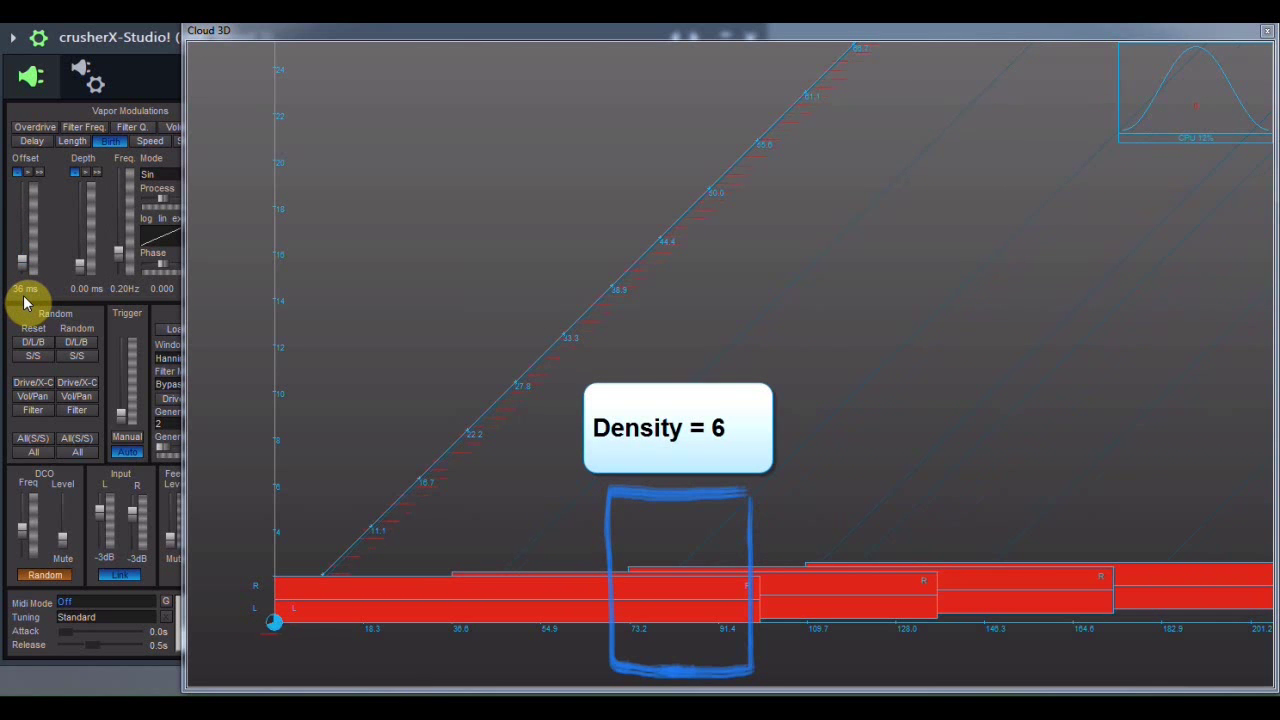
pyautogui.moveTo(25, 311); pyautogui.dragTo(25, 320)
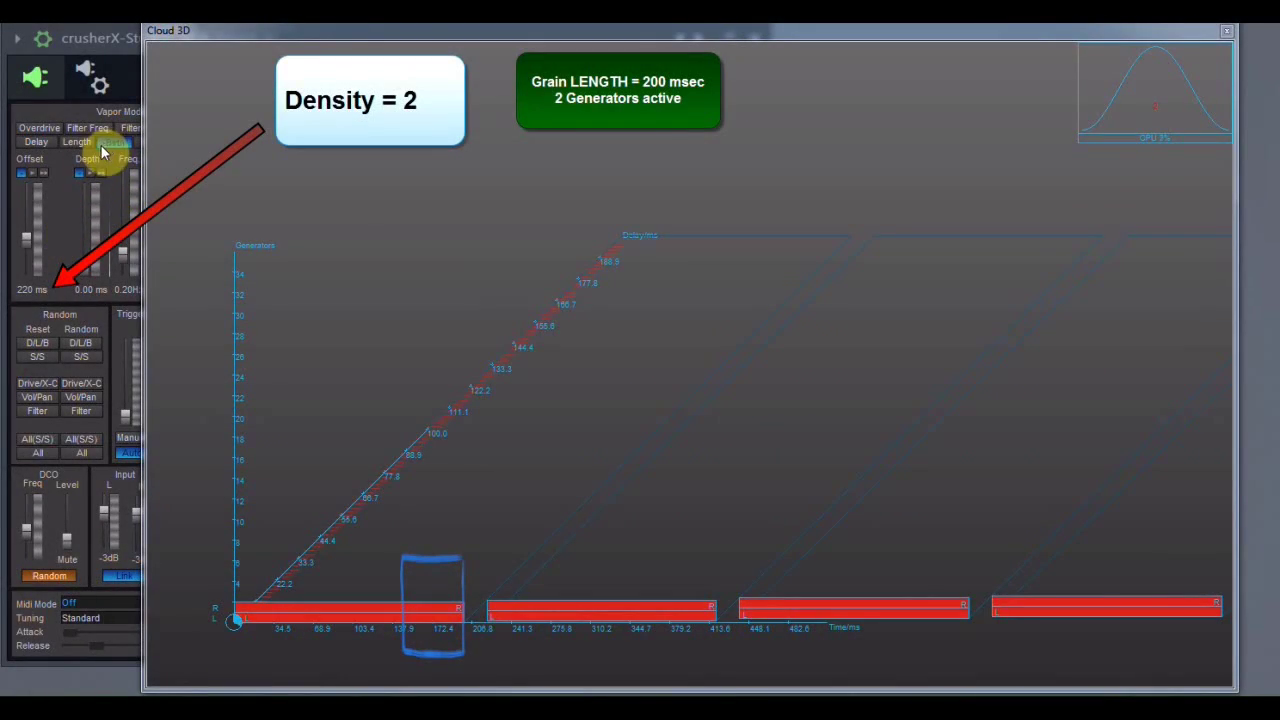
# Lower the Birth offset strongly for the 200 ms grains to increase their density
pyautogui.click(36, 198)
pyautogui.moveTo(36, 198); pyautogui.dragTo(40, 466)
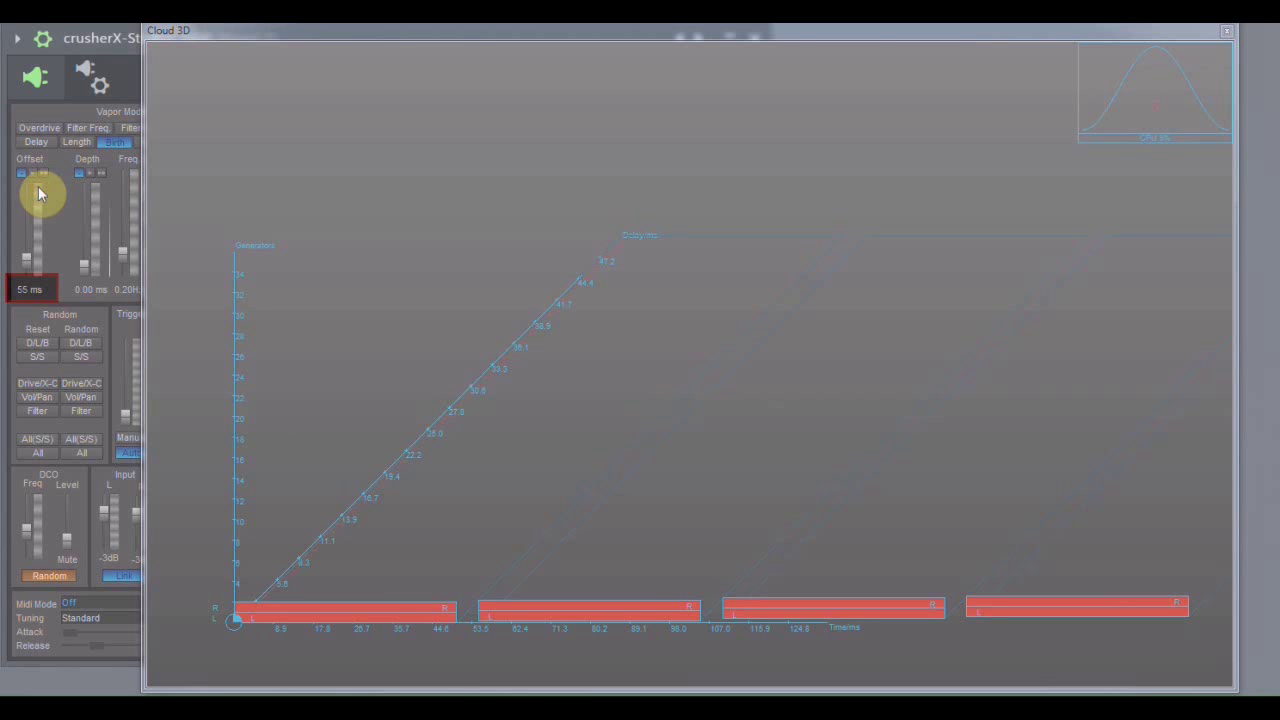
# Lower the Birth offset of the 50 ms grains through 31 ms and 14 ms, and lower it for the four-generator 20 ms grains
pyautogui.moveTo(40, 203); pyautogui.dragTo(40, 211)
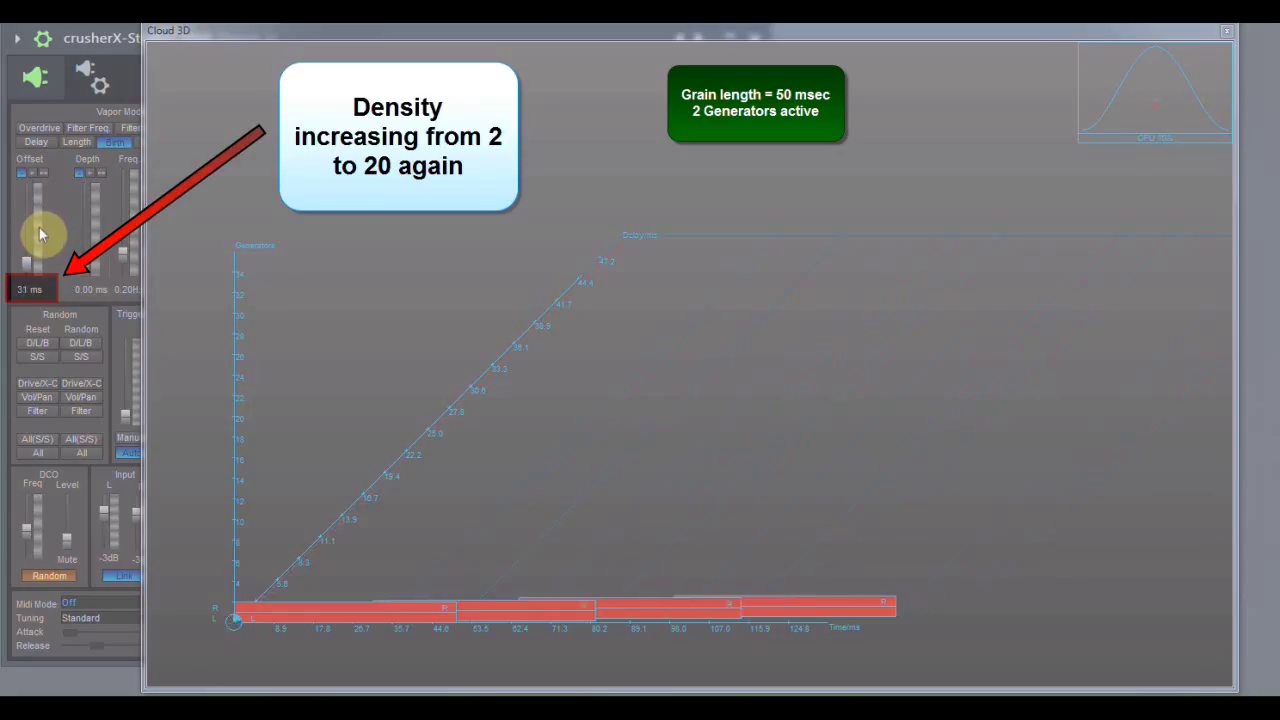
pyautogui.moveTo(40, 240); pyautogui.dragTo(40, 246)
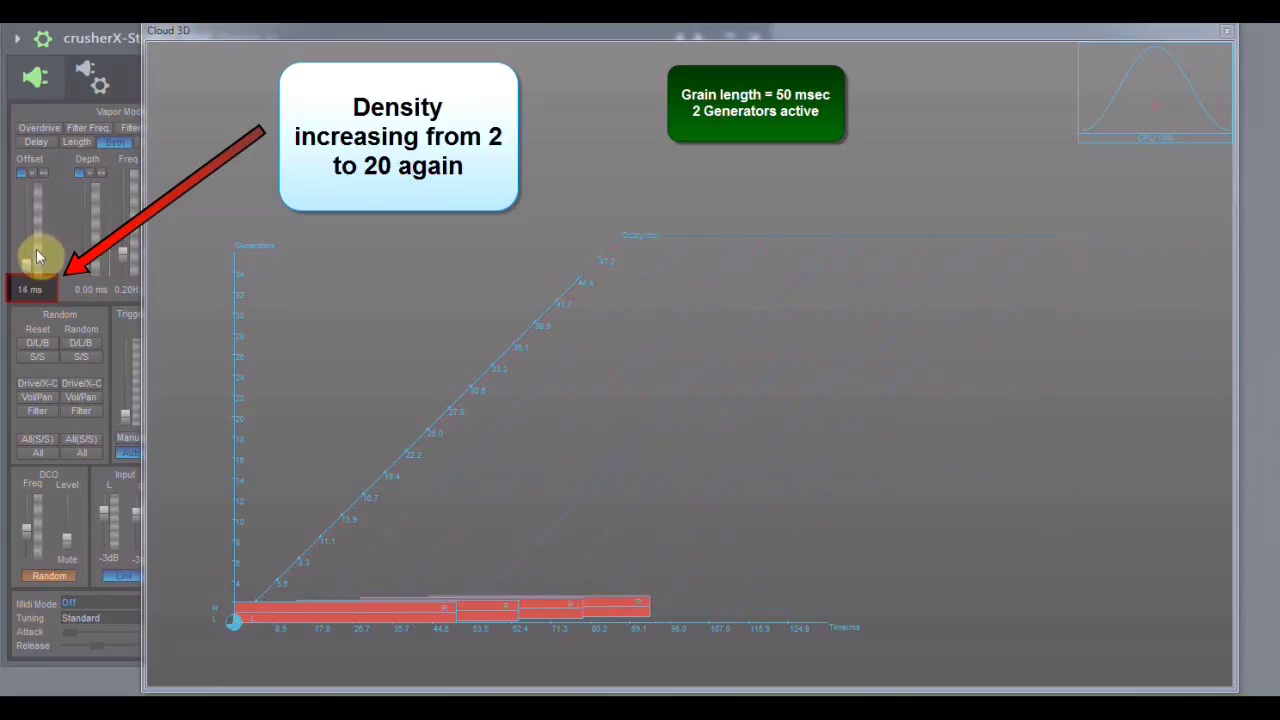
pyautogui.moveTo(36, 251); pyautogui.dragTo(37, 256)
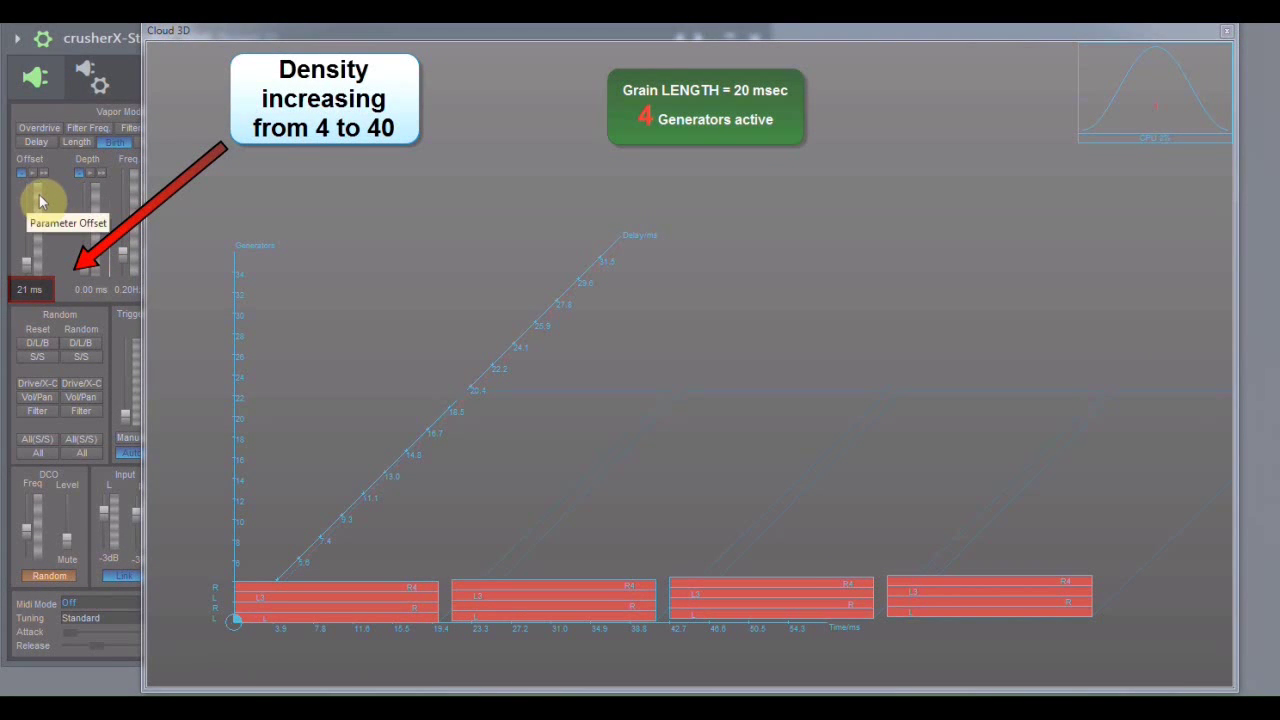
pyautogui.moveTo(40, 203); pyautogui.dragTo(47, 222)
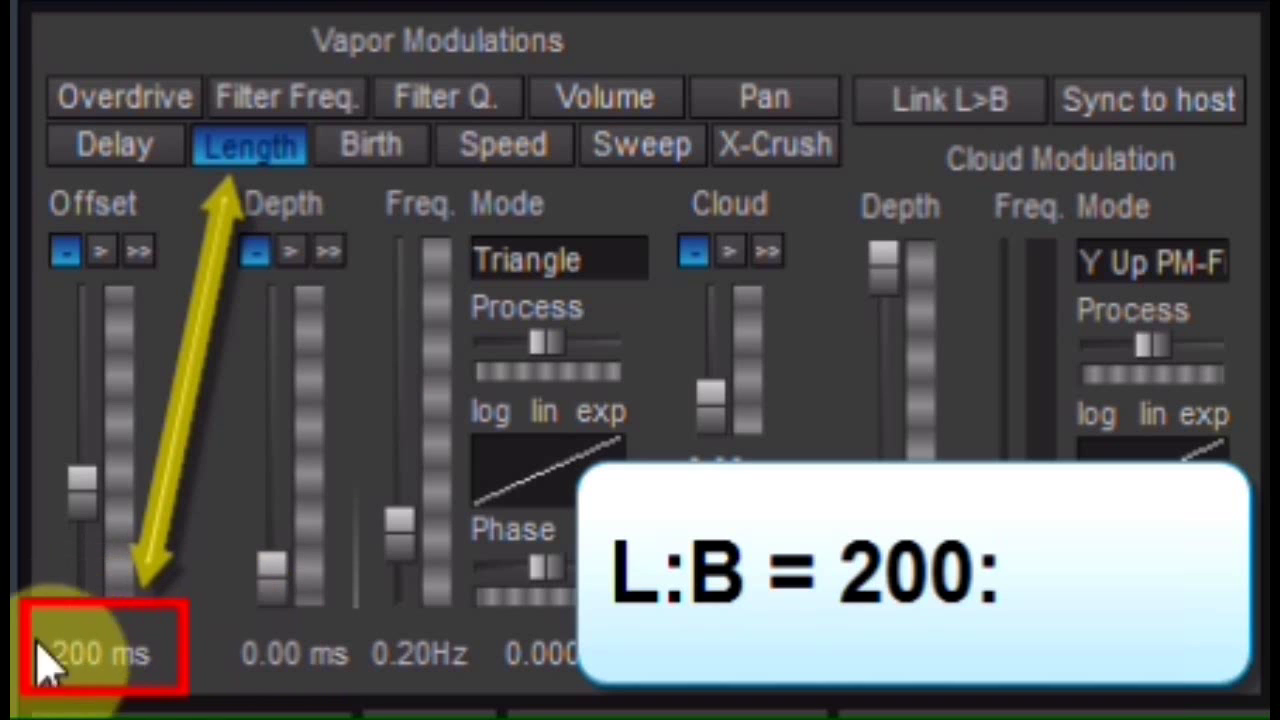
# Compare the Length and Birth offsets, and couple Birth to Length with Link L>B
pyautogui.click(384, 148)
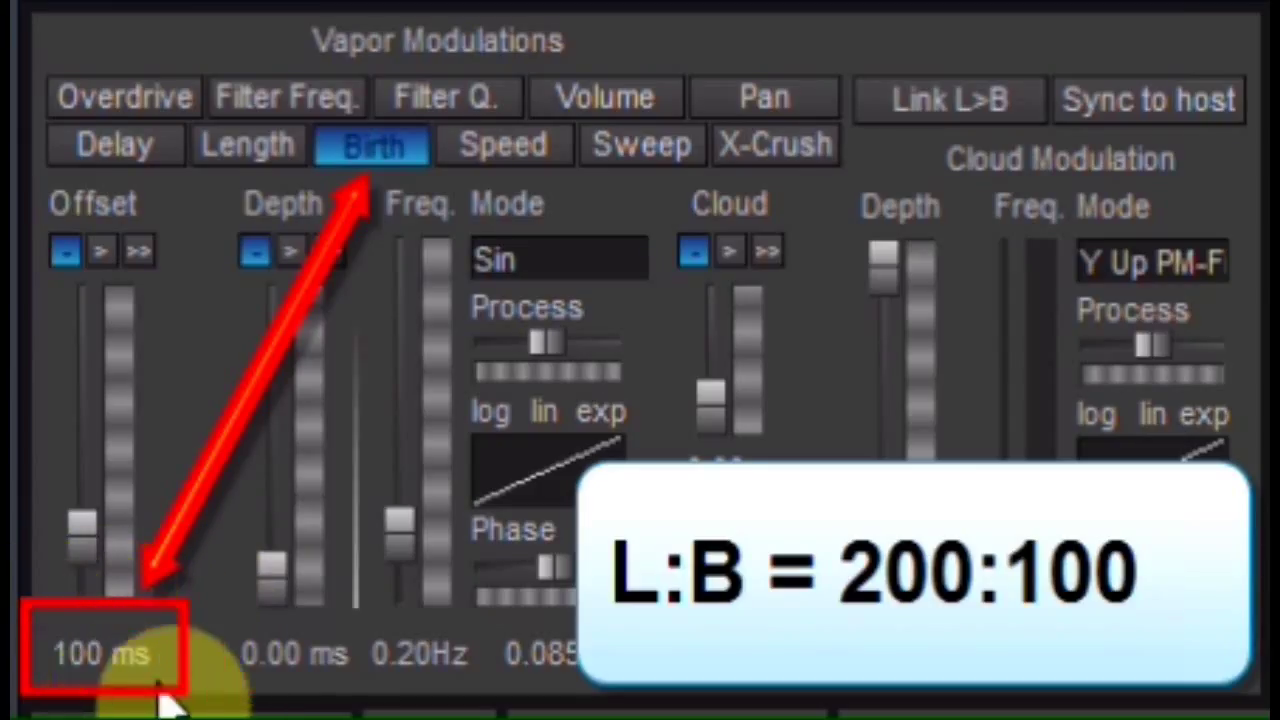
pyautogui.click(252, 174)
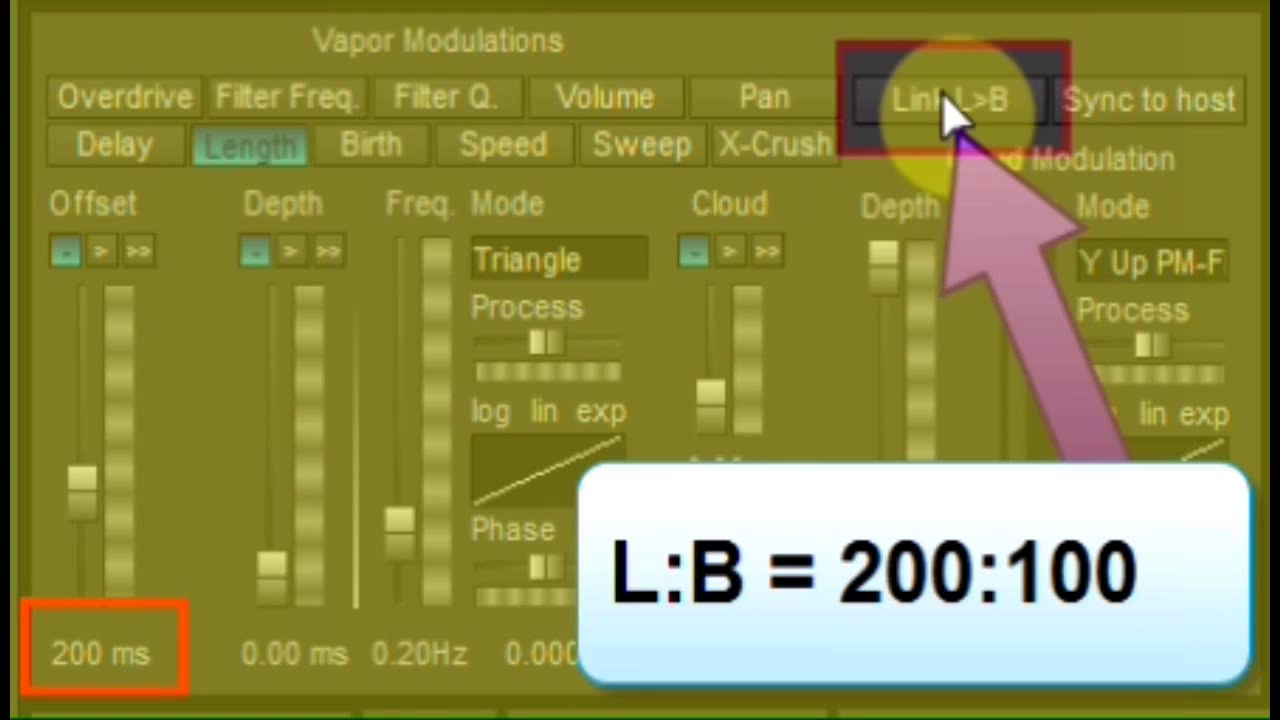
pyautogui.click(948, 102)
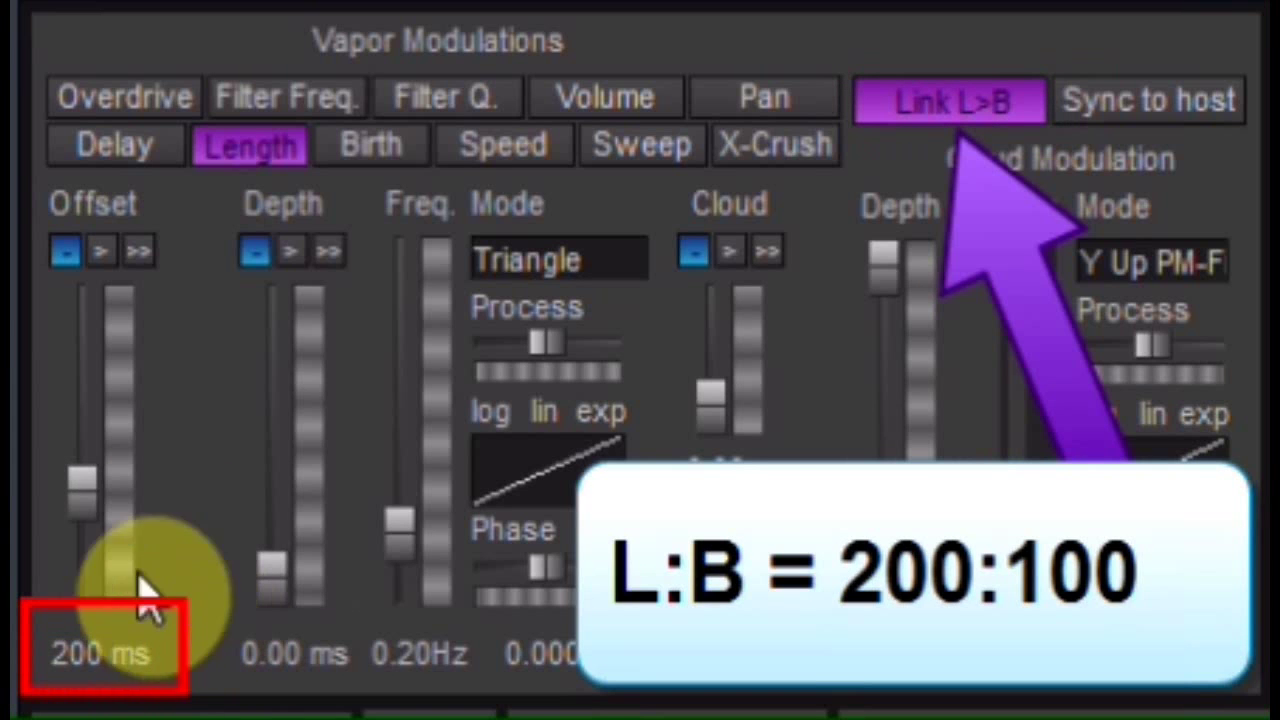
pyautogui.click(390, 146)
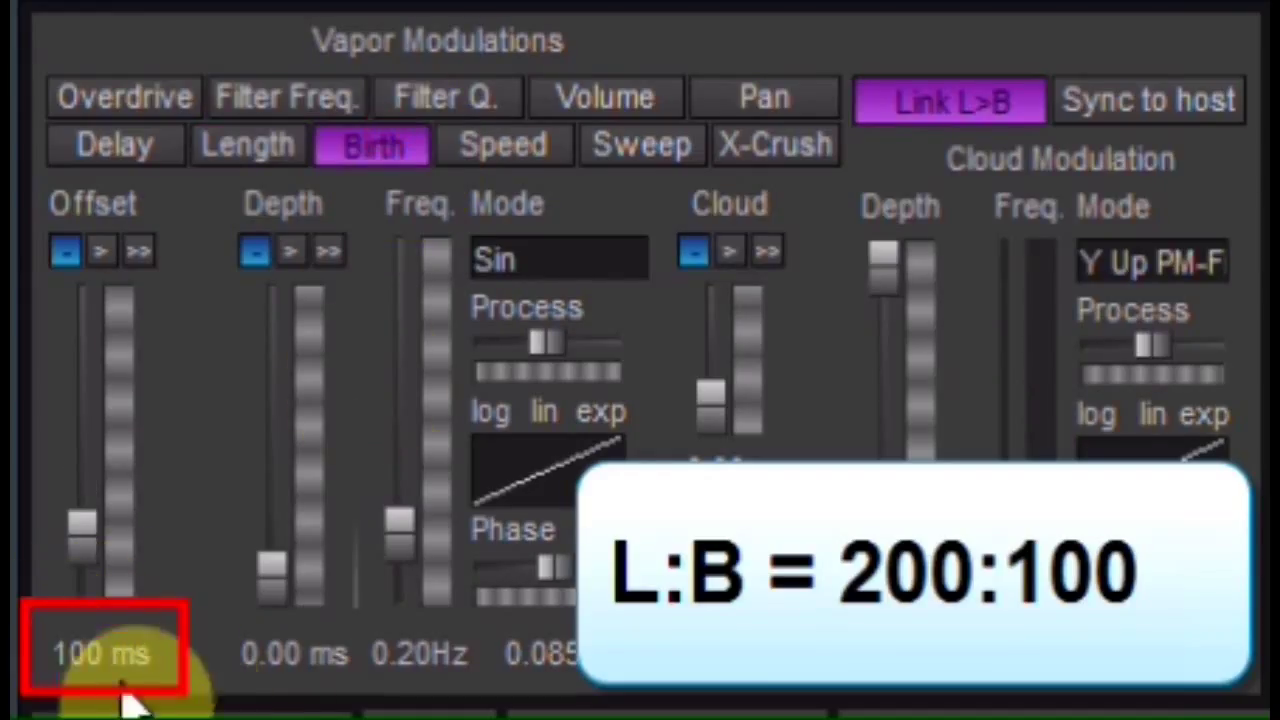
# Raise the linked Length offset to 398 ms and check the resulting Birth offset
pyautogui.click(275, 152)
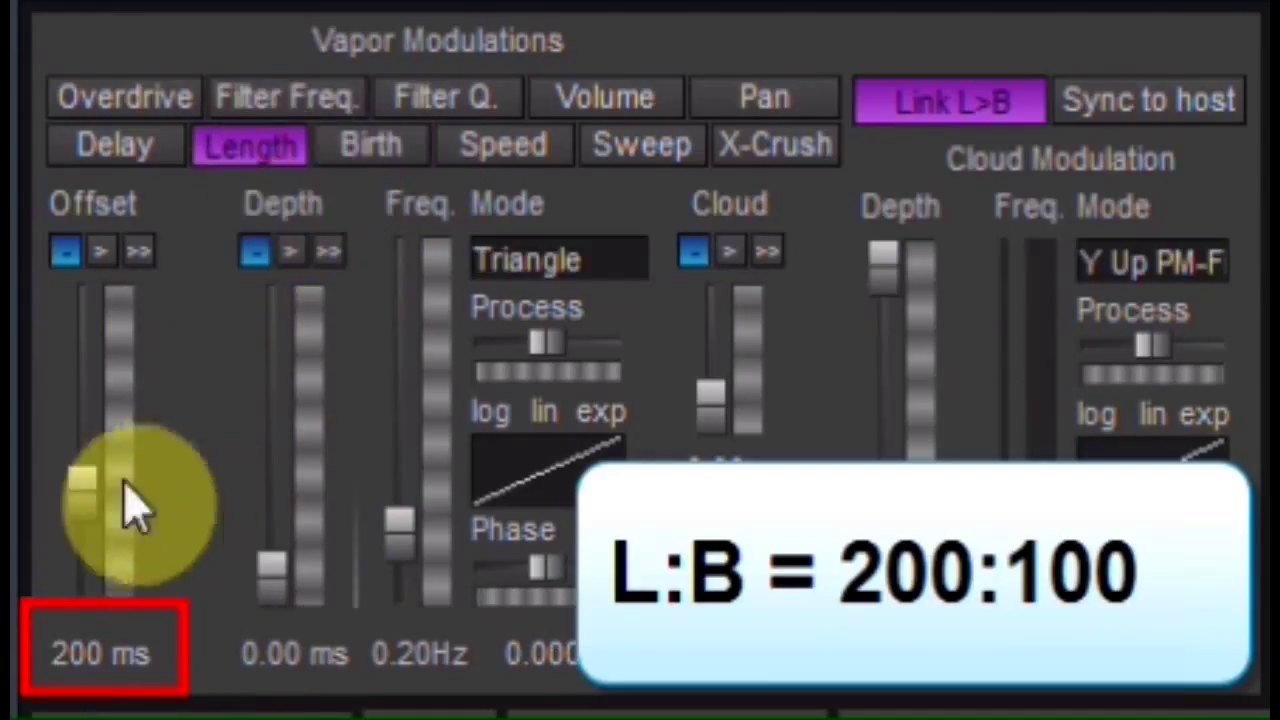
pyautogui.moveTo(95, 492); pyautogui.dragTo(115, 398)
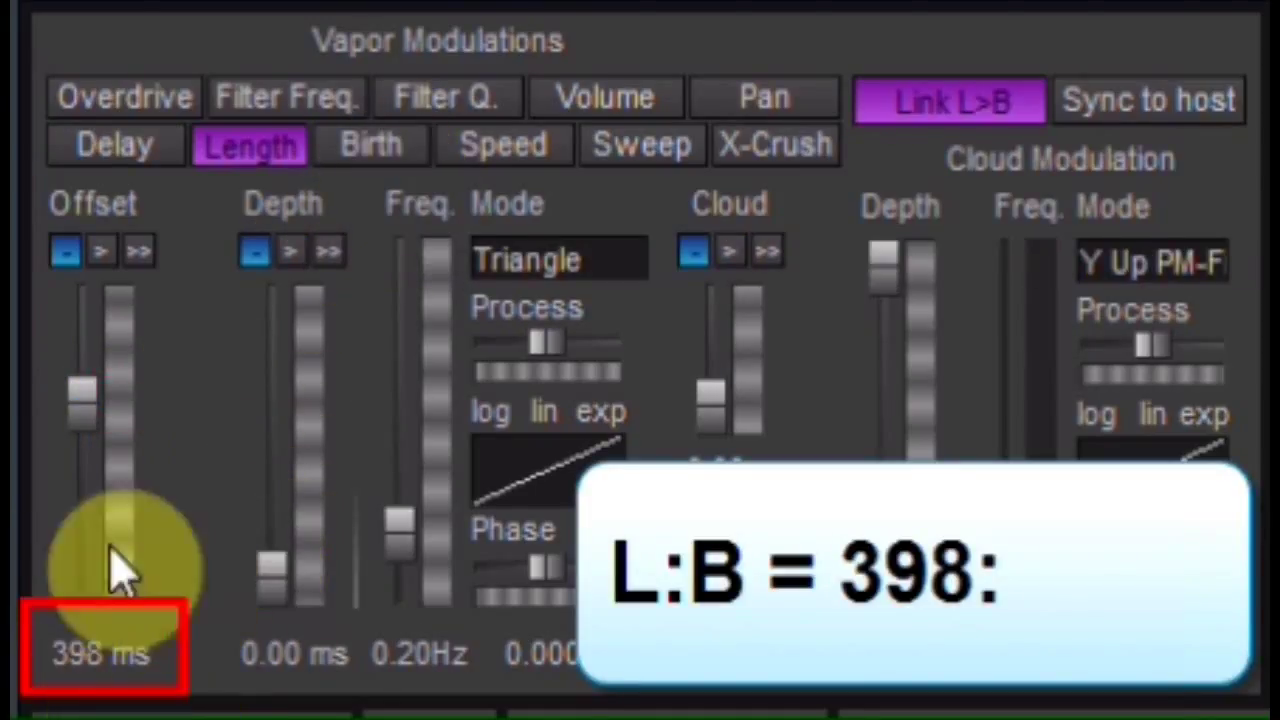
pyautogui.click(395, 150)
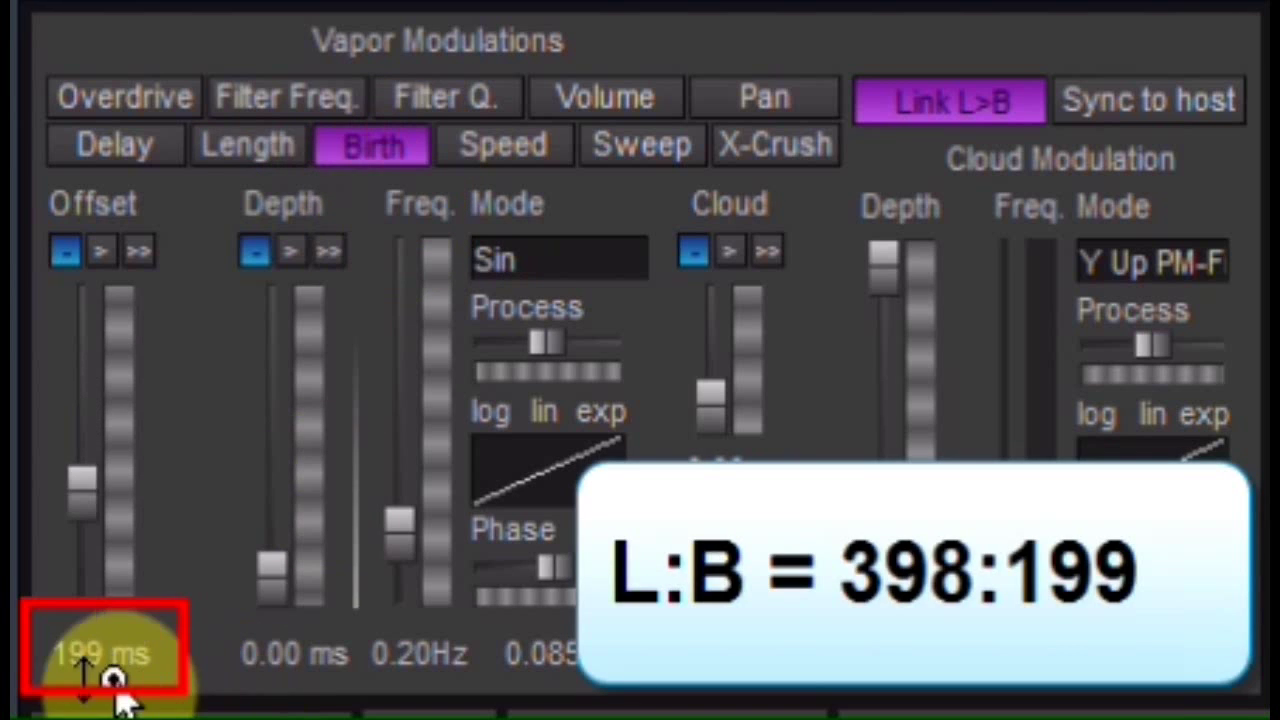
# Lower the linked Length offset to 40 ms and compare it with the Birth offset
pyautogui.click(258, 152)
pyautogui.moveTo(94, 414); pyautogui.dragTo(120, 543)
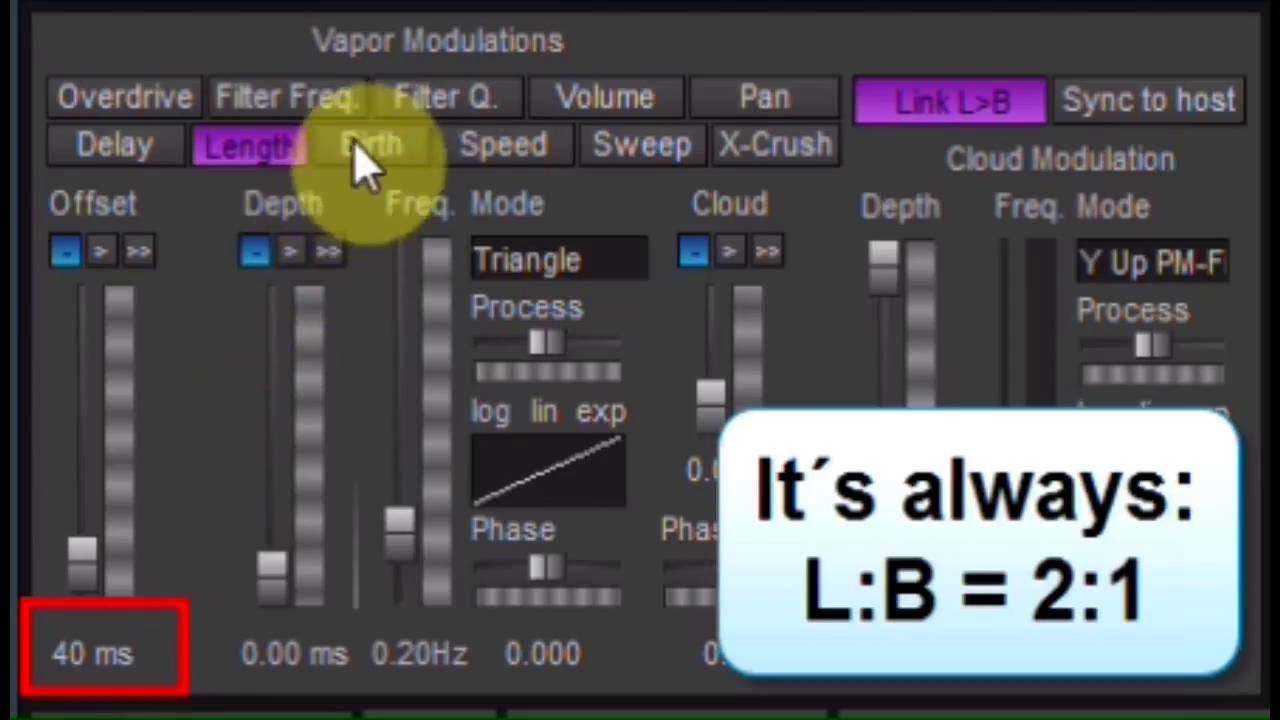
pyautogui.click(365, 170)
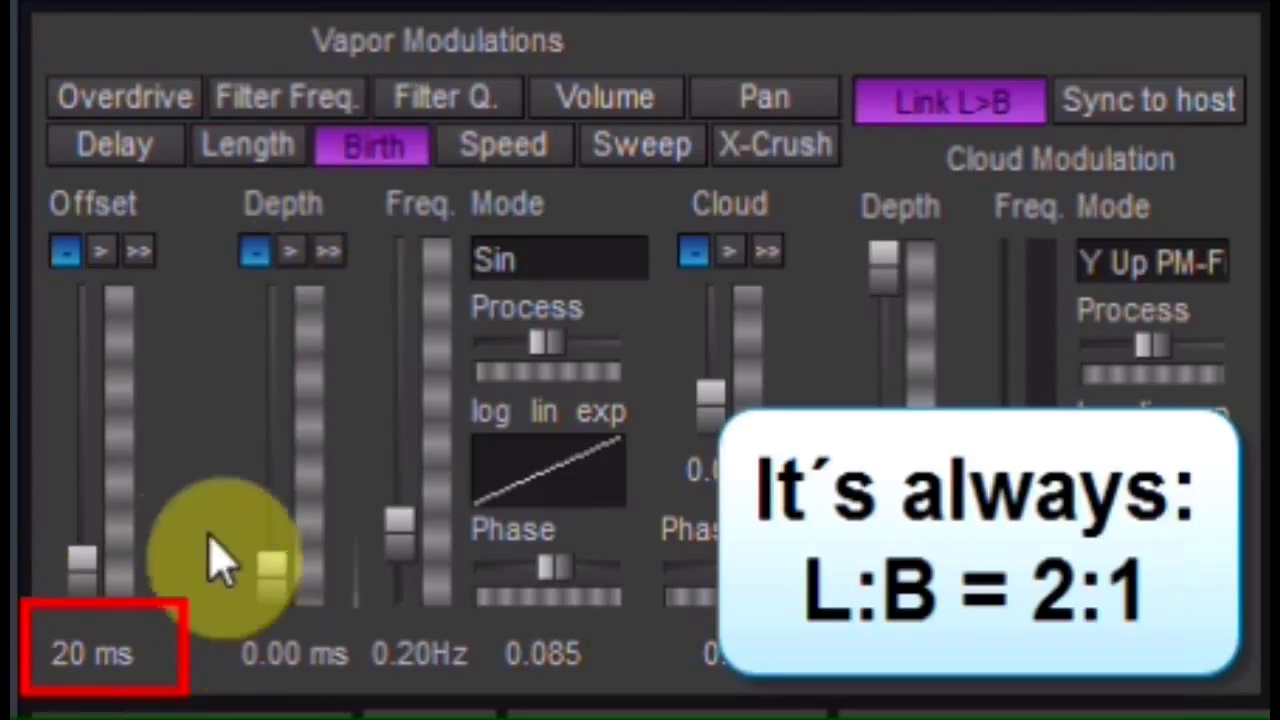
pyautogui.click(250, 147)
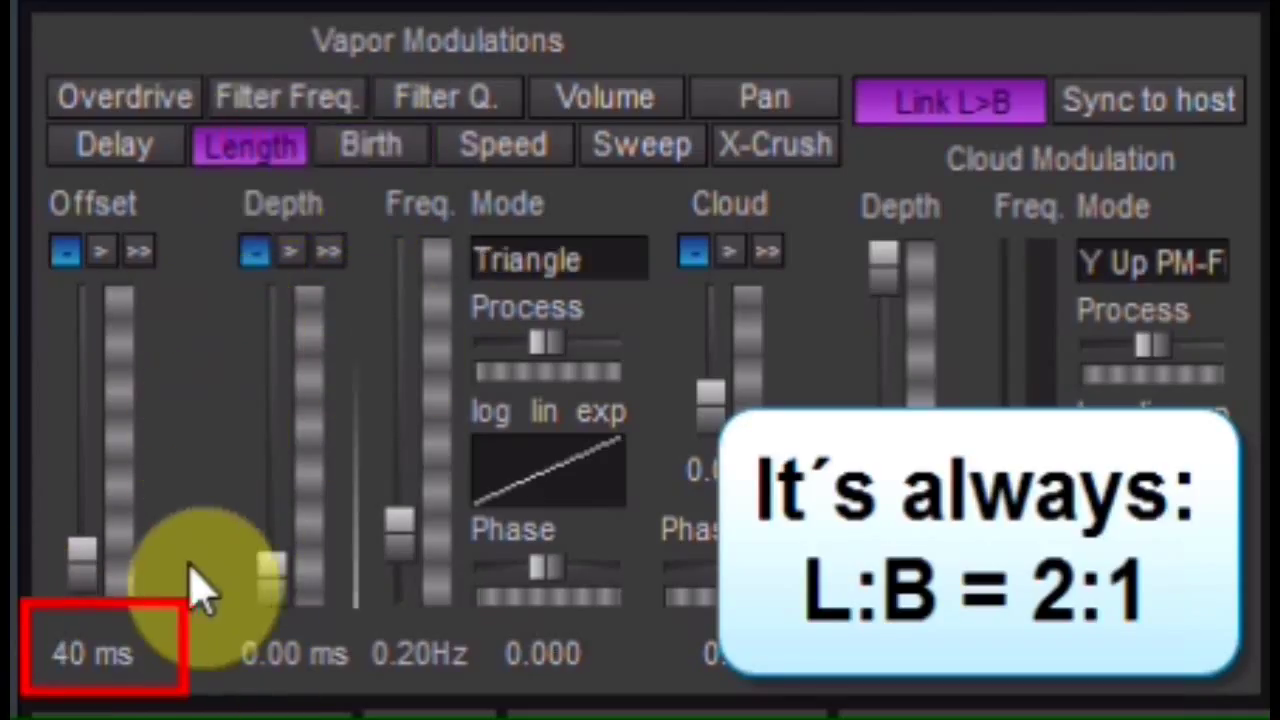
pyautogui.click(380, 145)
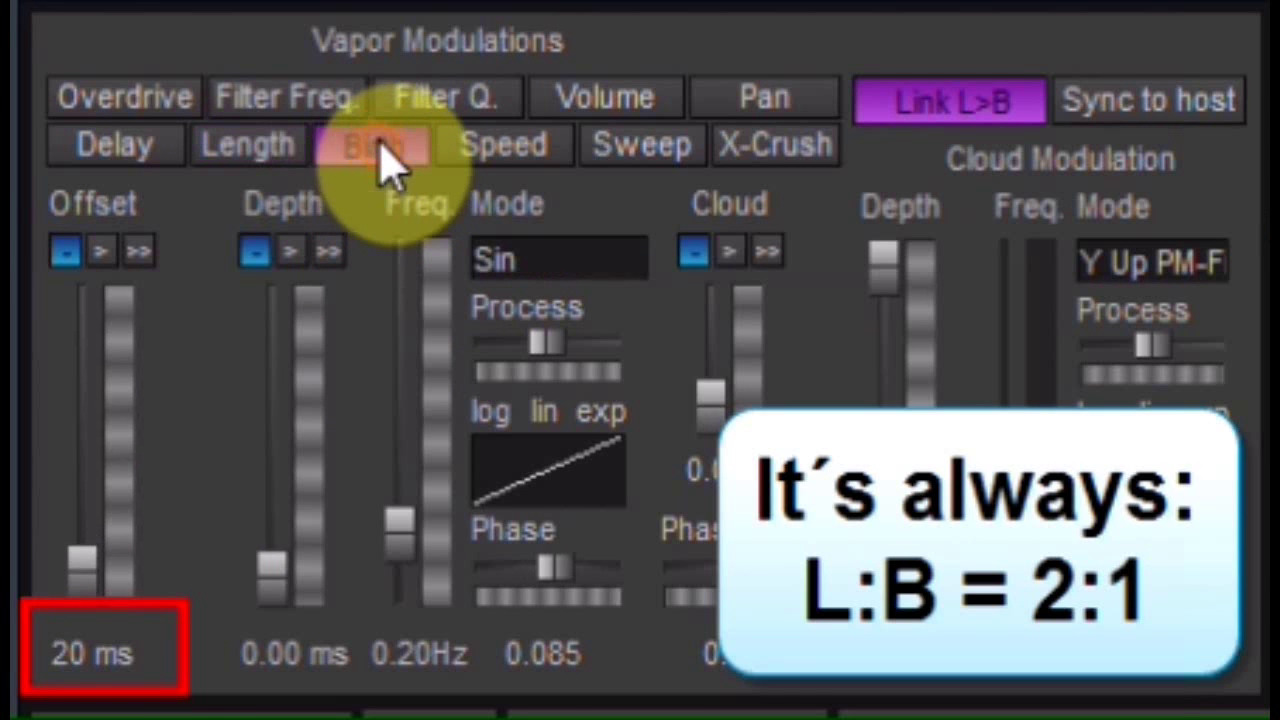
# Set the Birth offset to 40 ms for a 1:1 relation and check it against the Length offset
pyautogui.click(92, 580)
pyautogui.moveTo(90, 566); pyautogui.dragTo(95, 558)
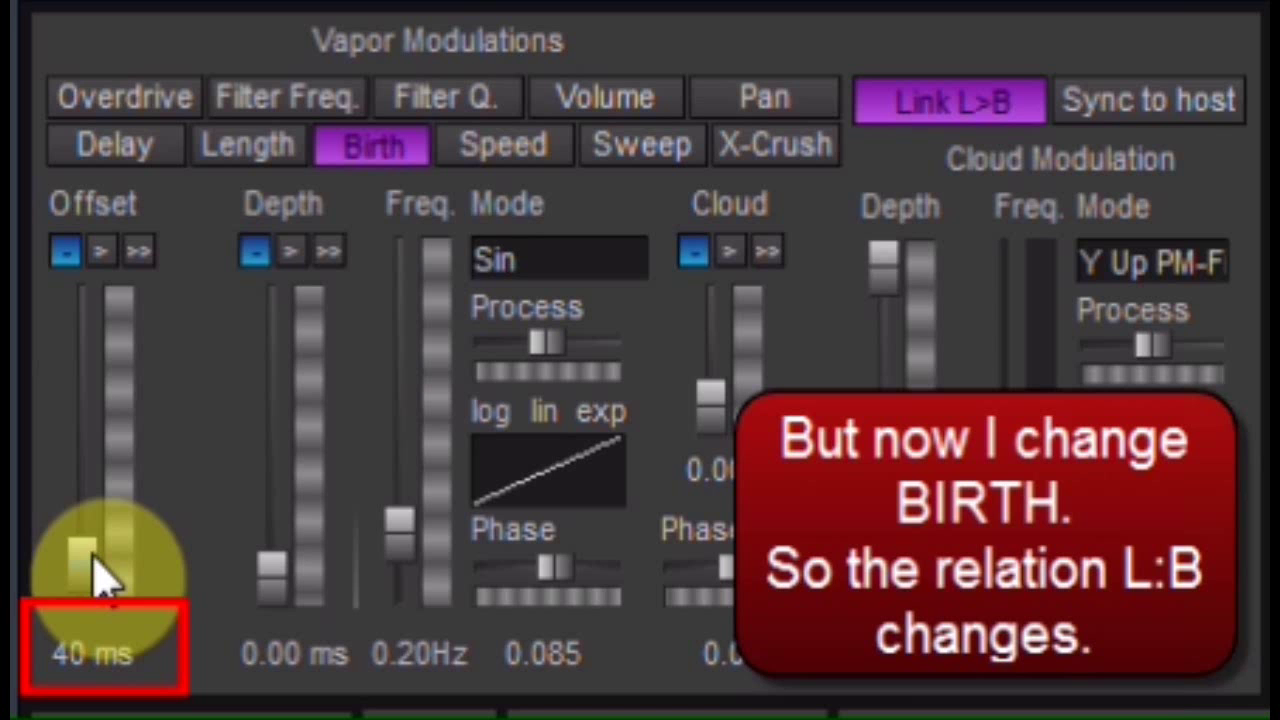
pyautogui.click(245, 148)
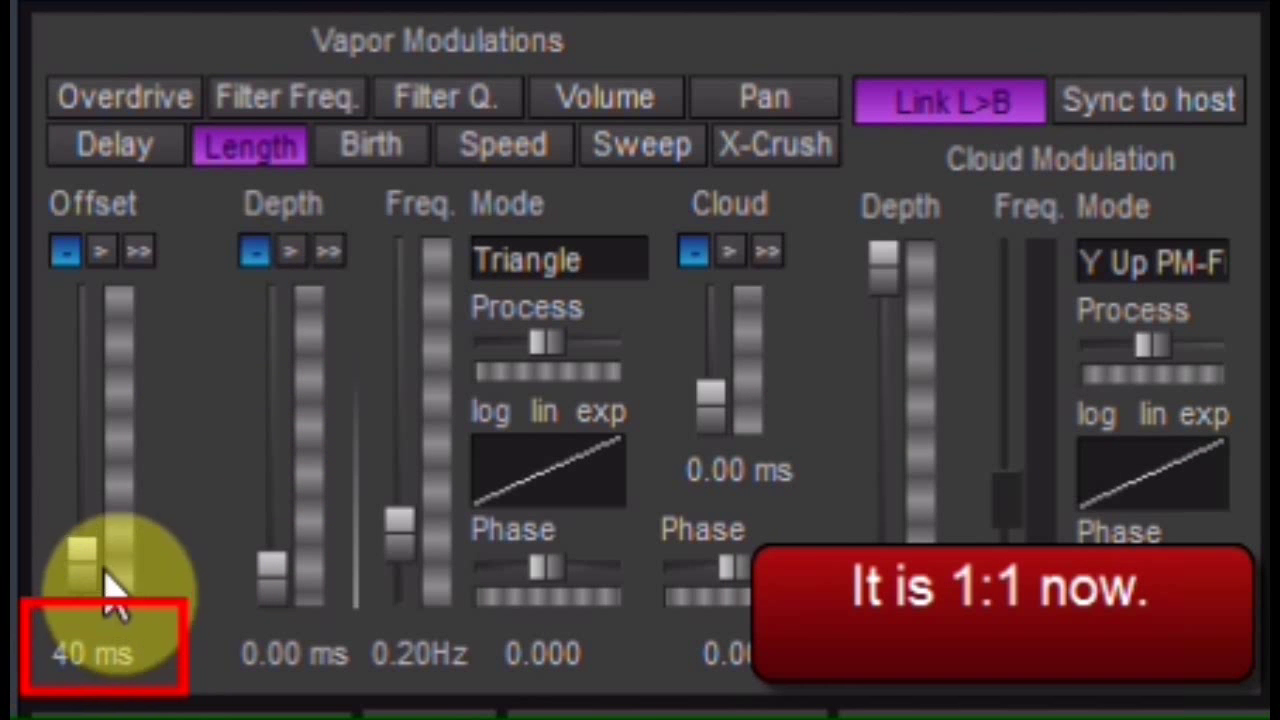
# Raise the Length offset to 118 ms, then set a new relation by lowering Birth to 60 ms and check Length
pyautogui.moveTo(97, 586); pyautogui.dragTo(100, 550)
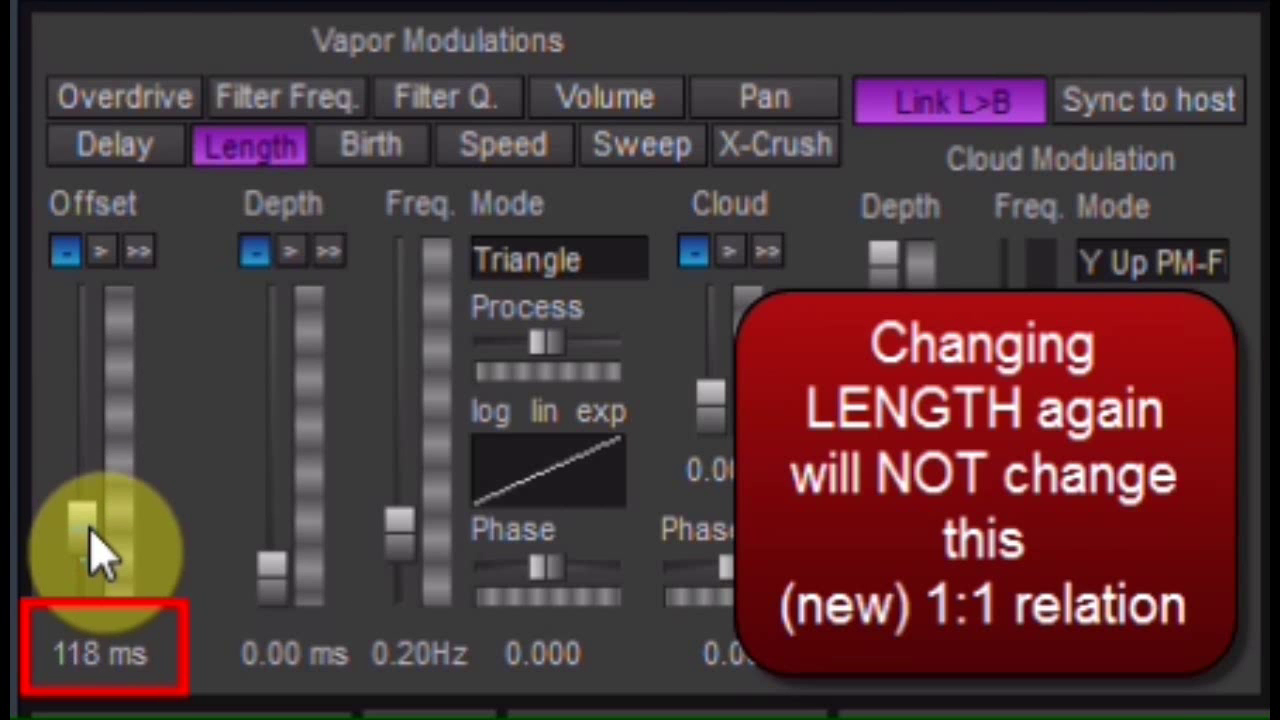
pyautogui.click(372, 148)
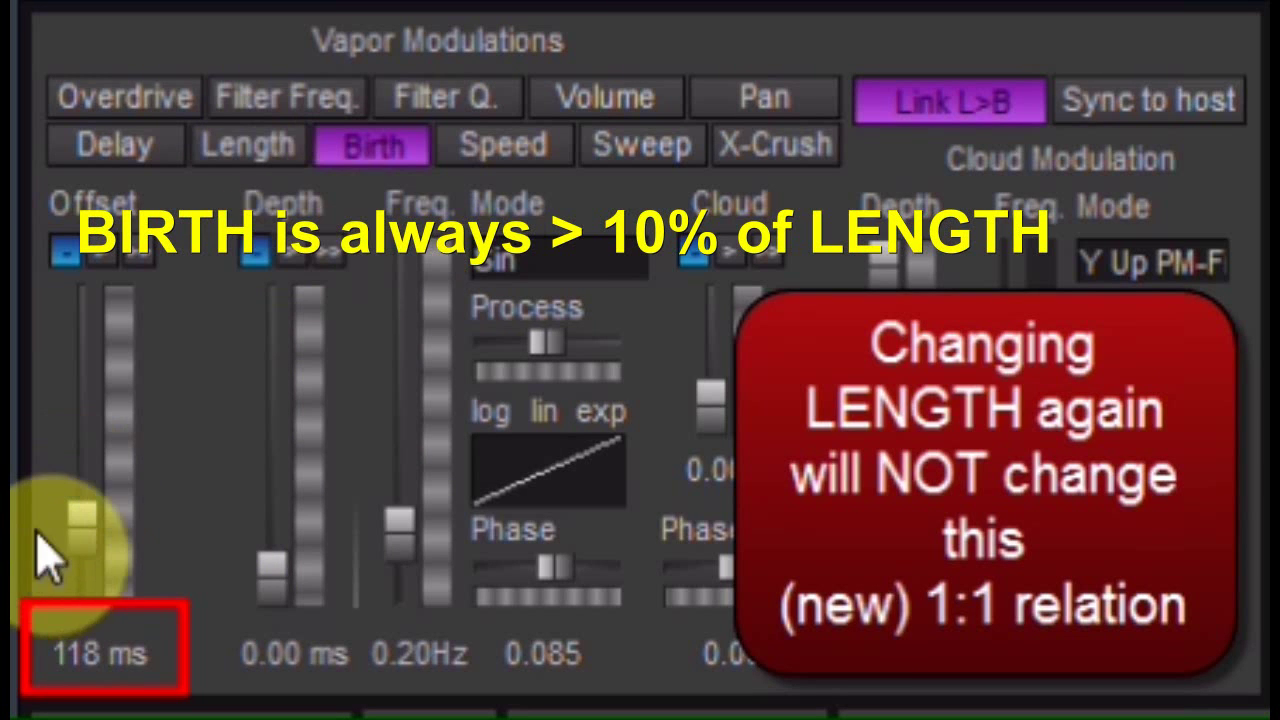
pyautogui.moveTo(78, 527); pyautogui.dragTo(80, 552)
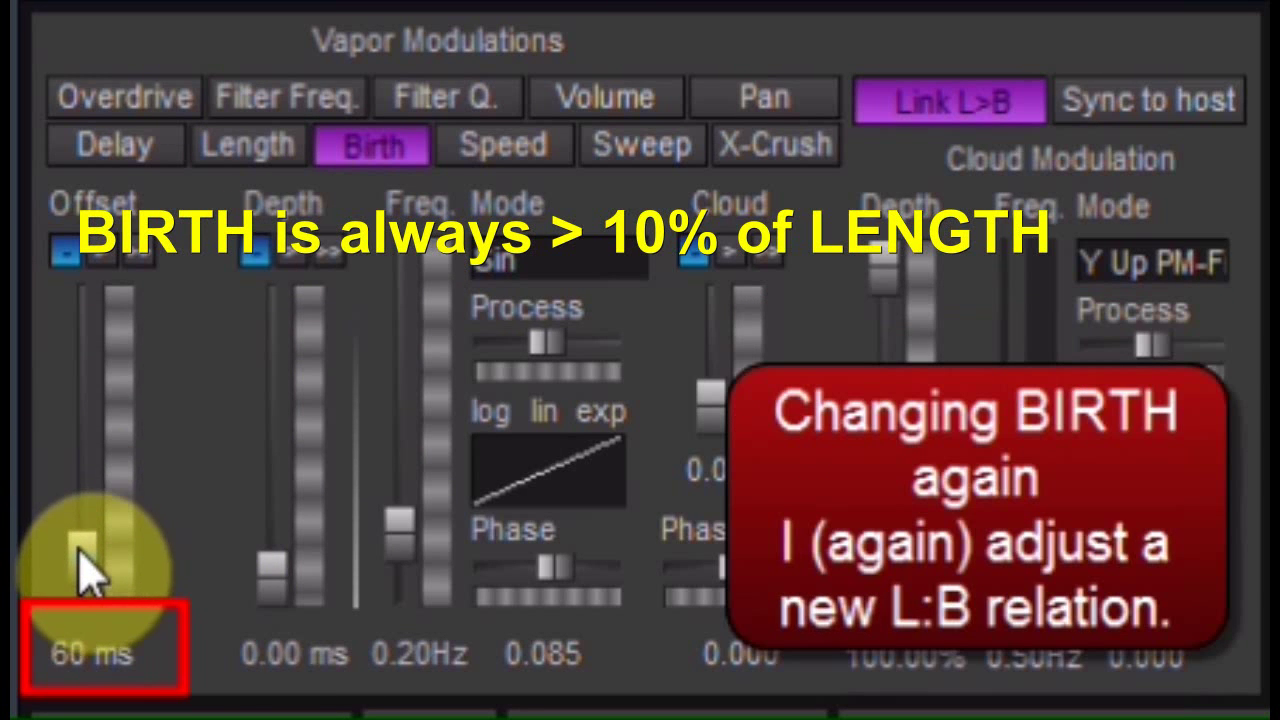
pyautogui.click(250, 146)
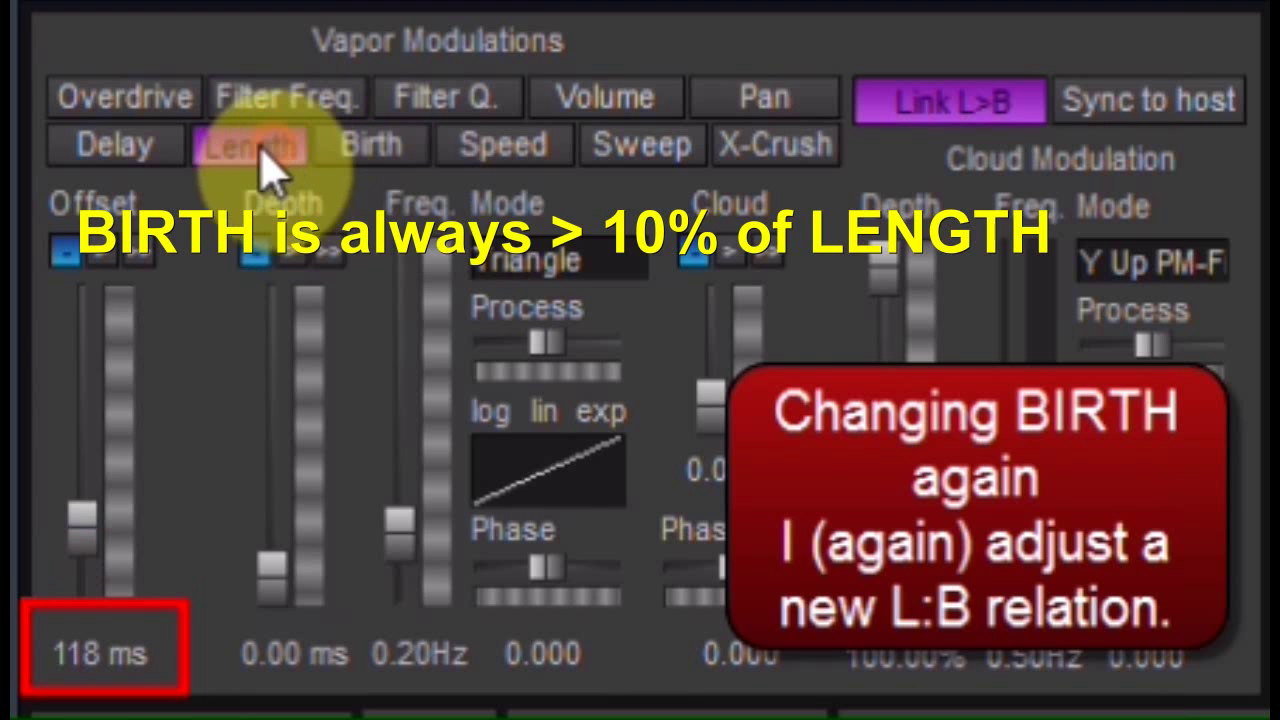